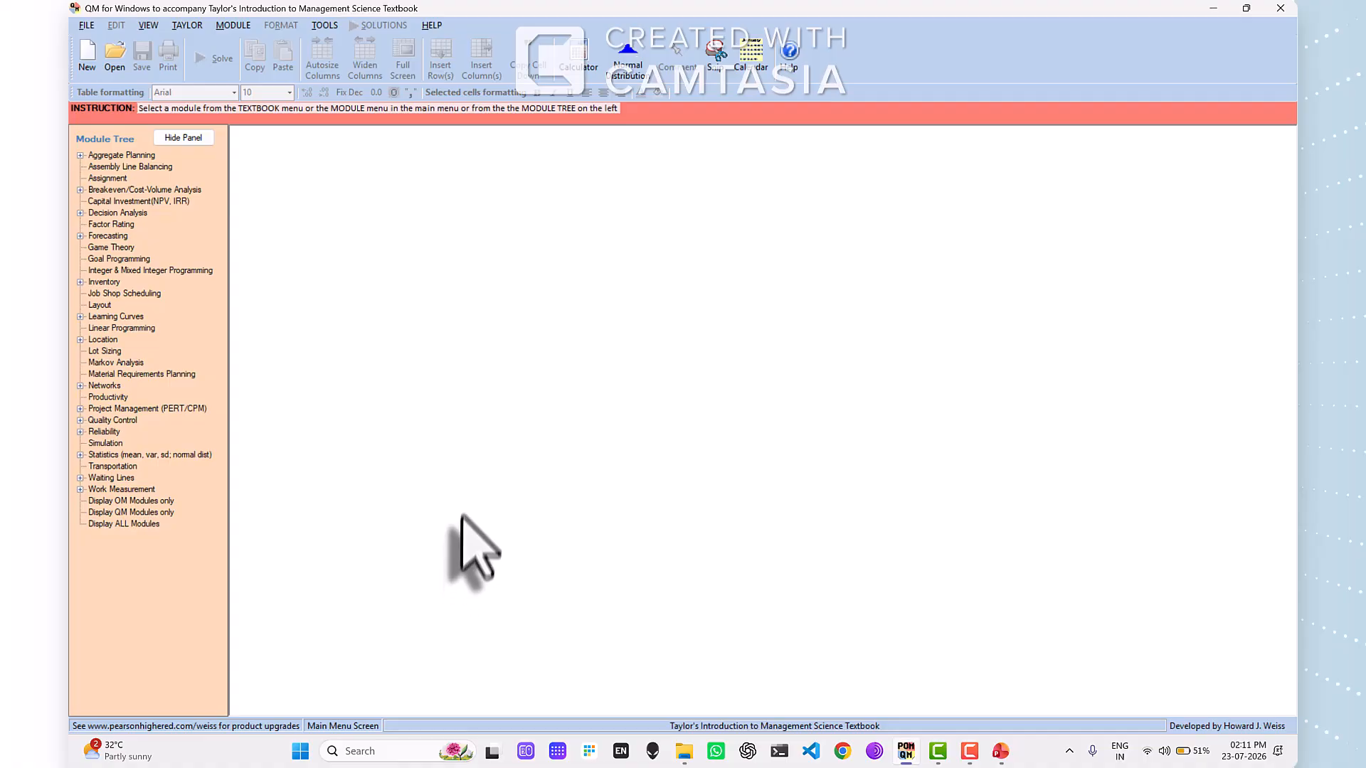
- Start a new data set in the Assignment module and title it "Assignment Problem Example 1"
double_click(108, 178)
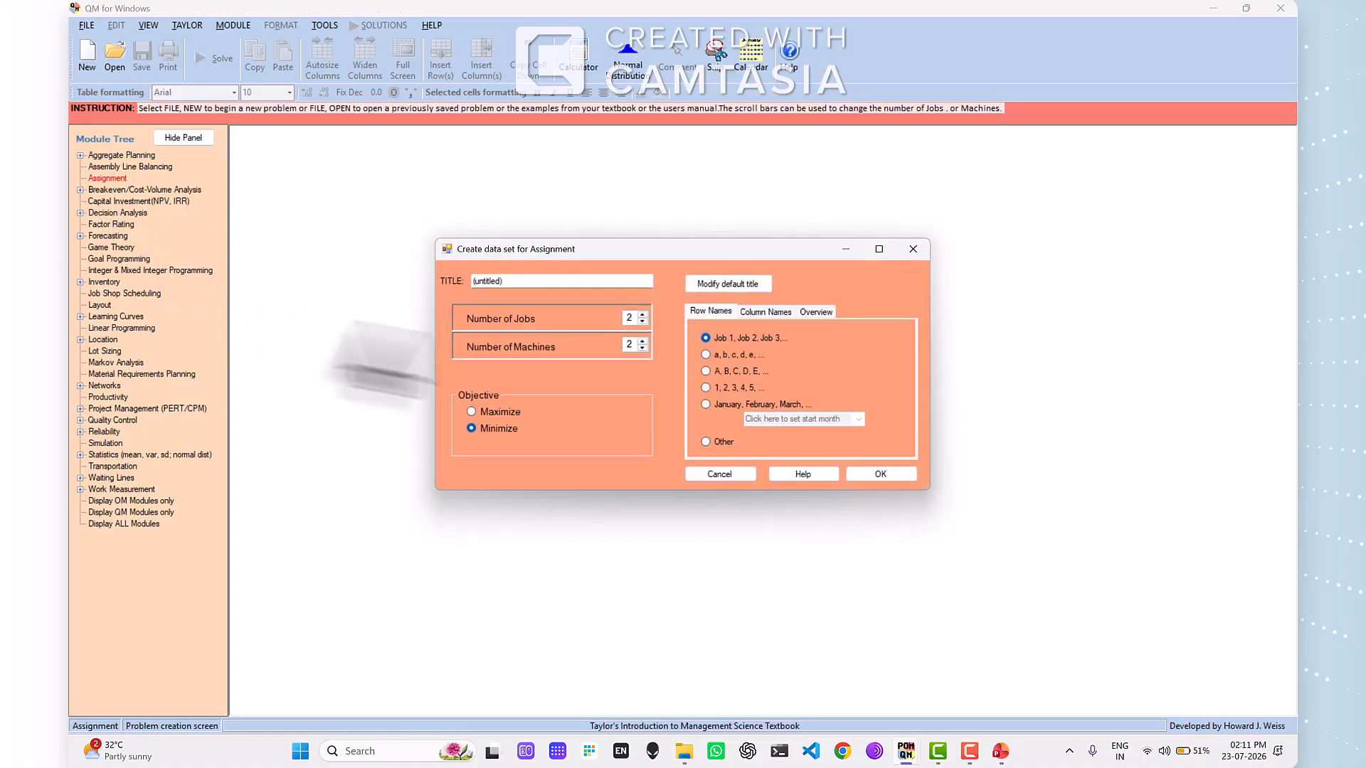
double_click(524, 281)
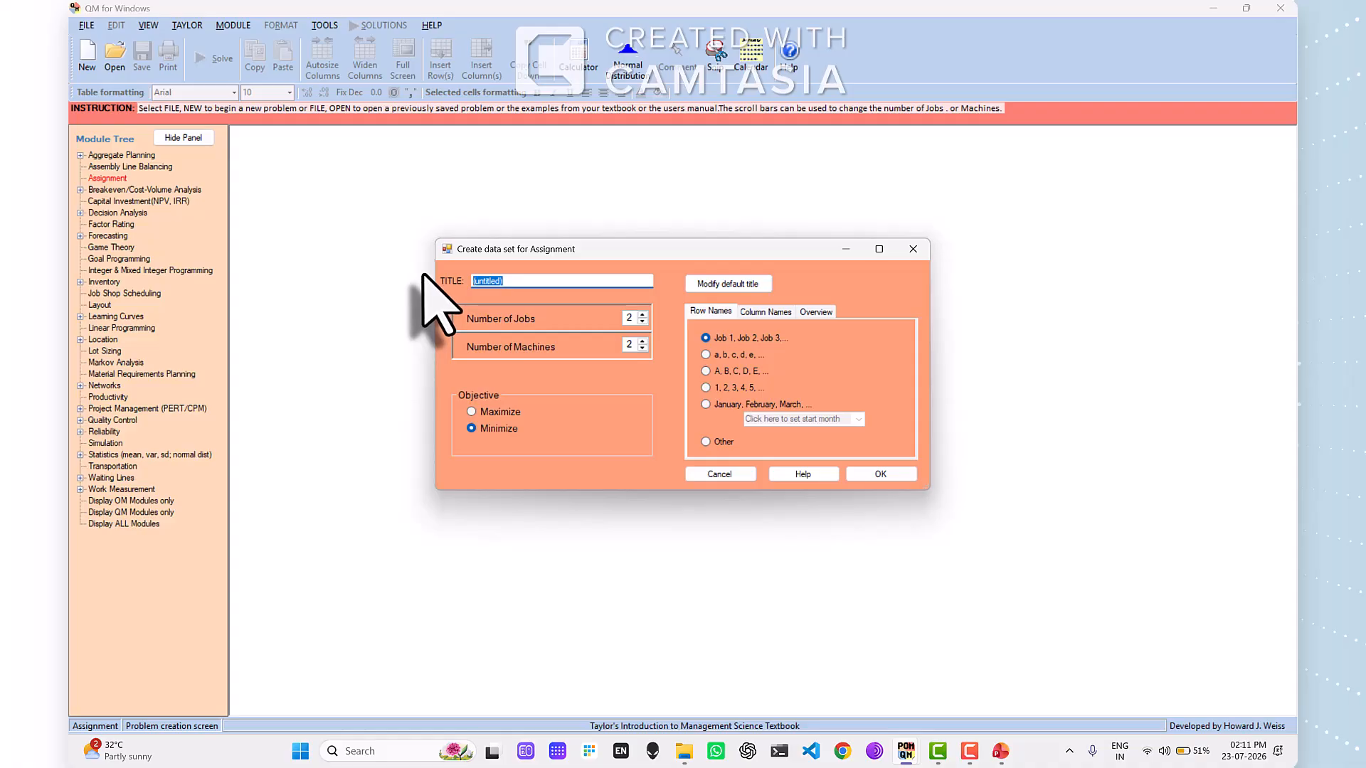
text(Assignment Problem Example)
text(1)
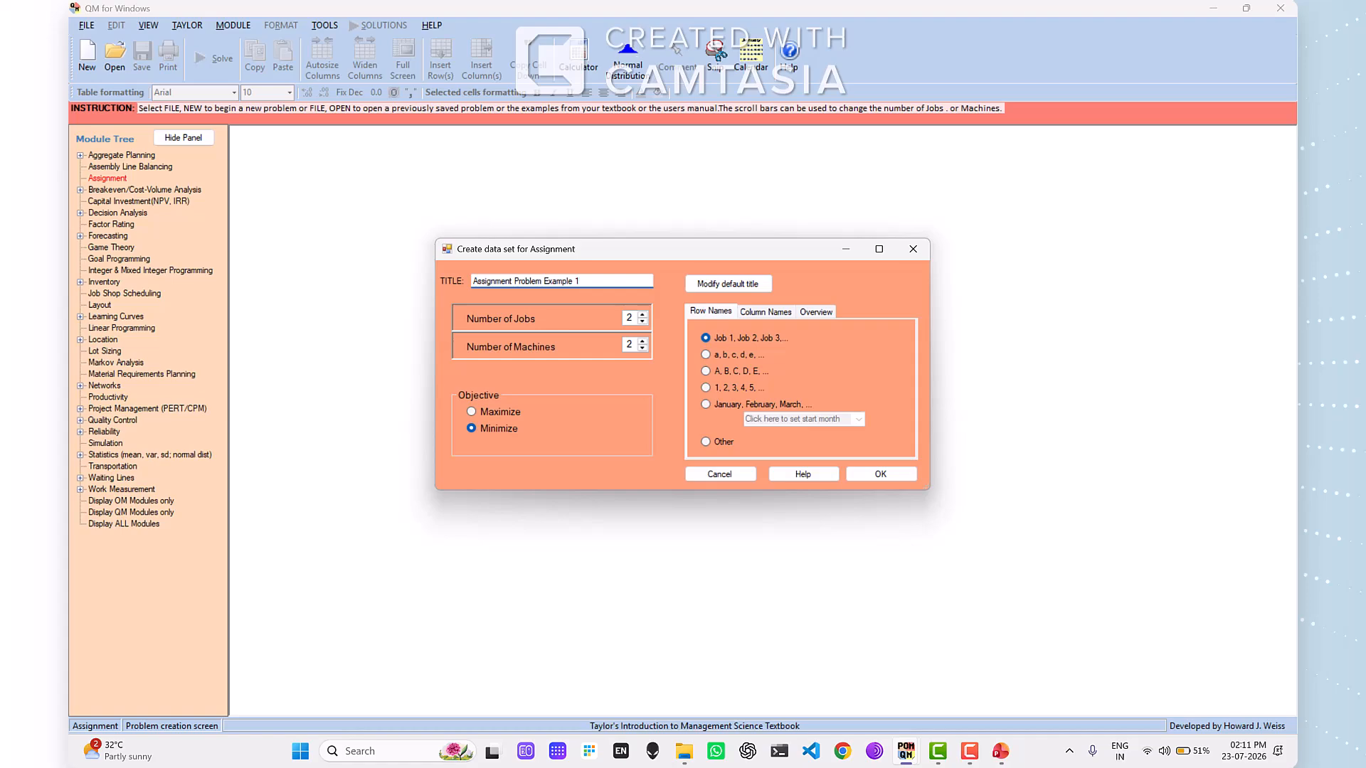
- Set 5 jobs and 5 machines, check the column naming options, and create the minimization data set with default names
double_click(621, 319)
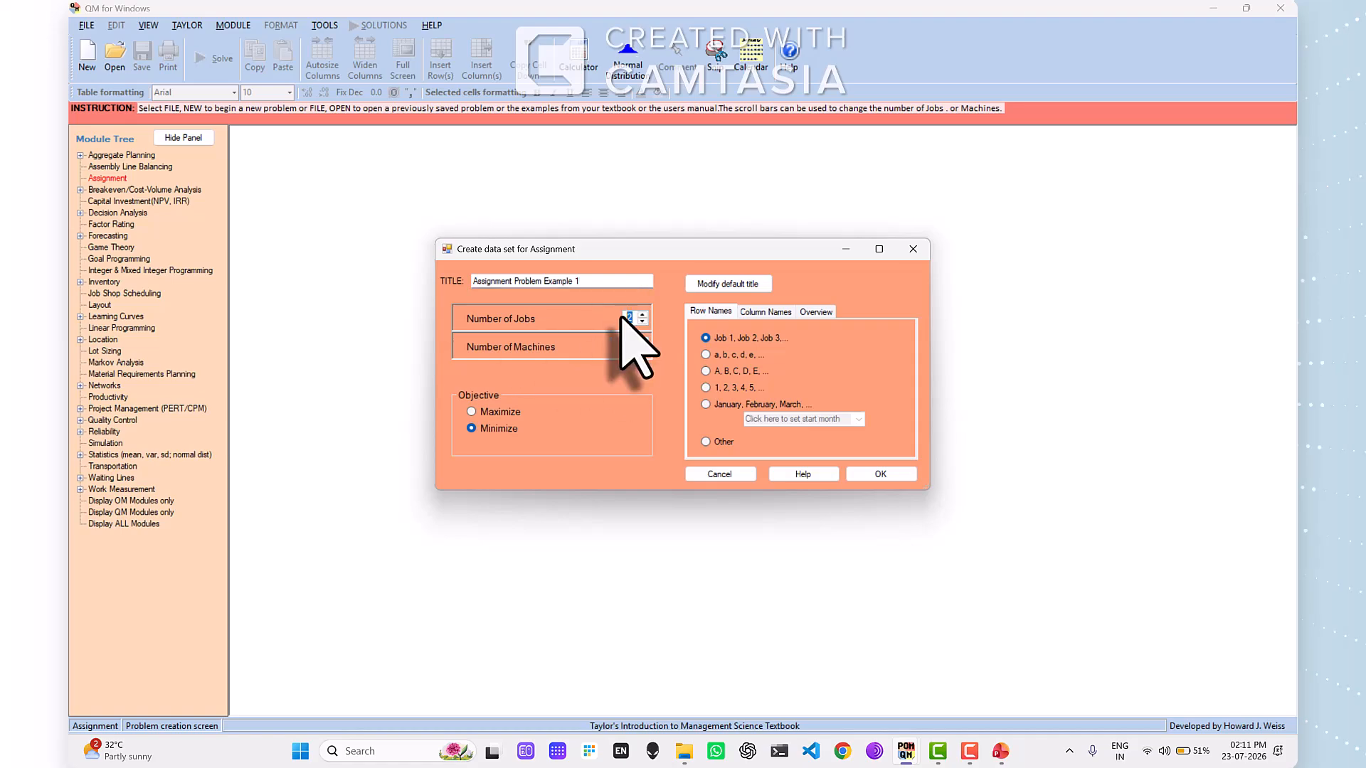
text(55)
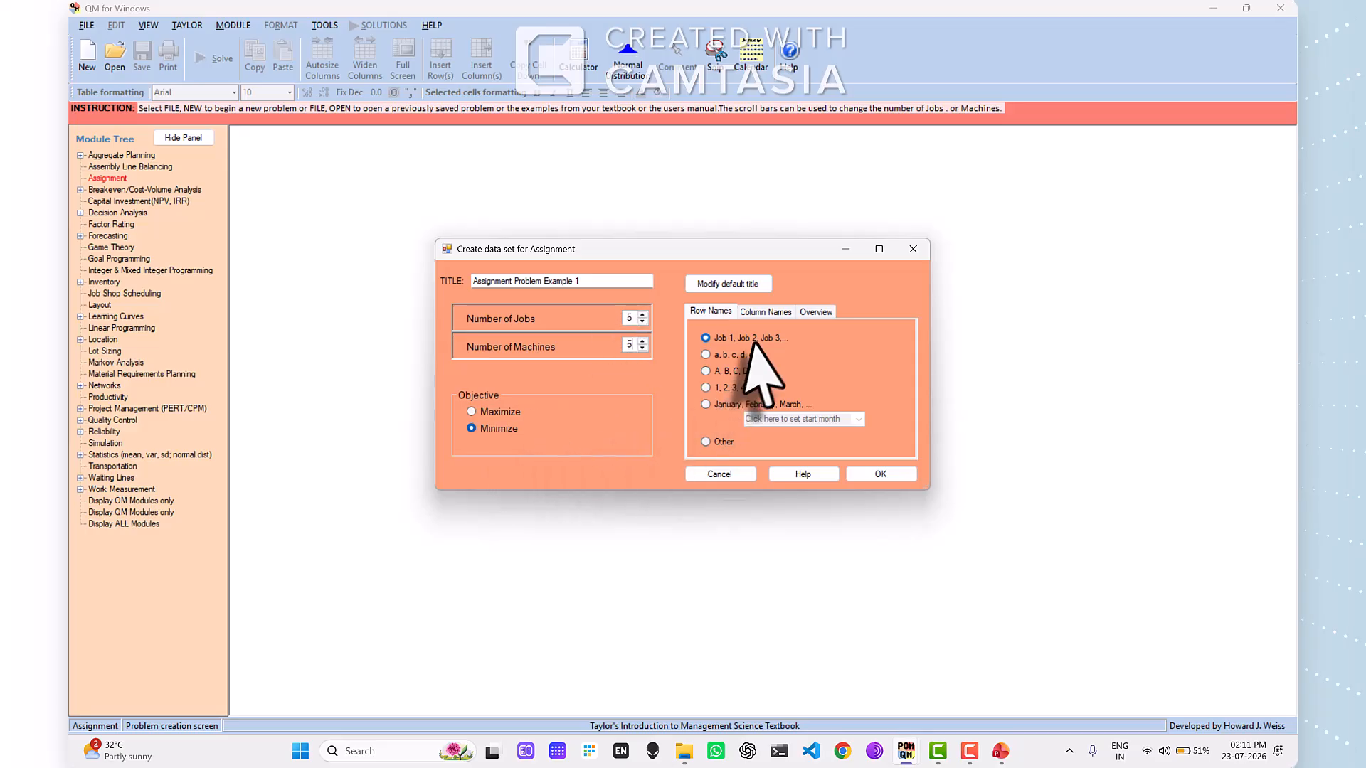
click(763, 314)
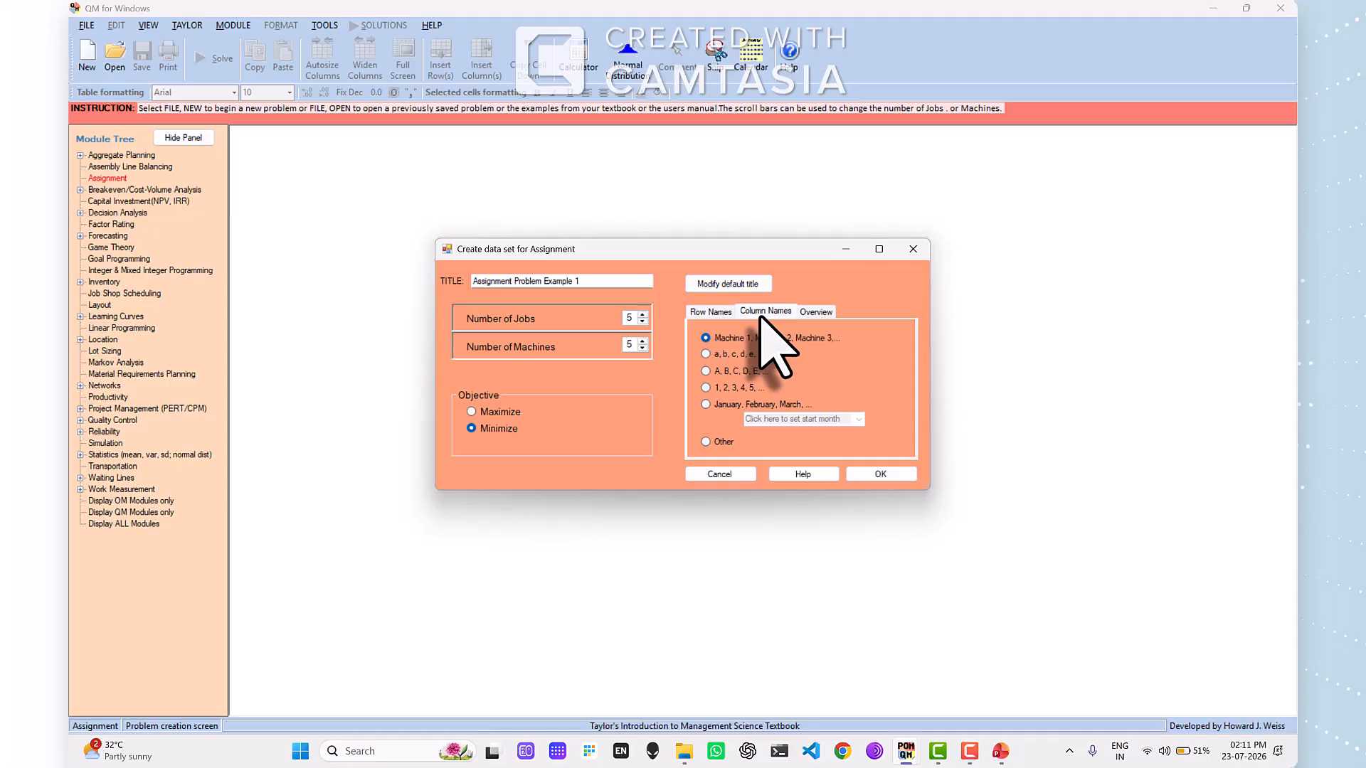
click(871, 474)
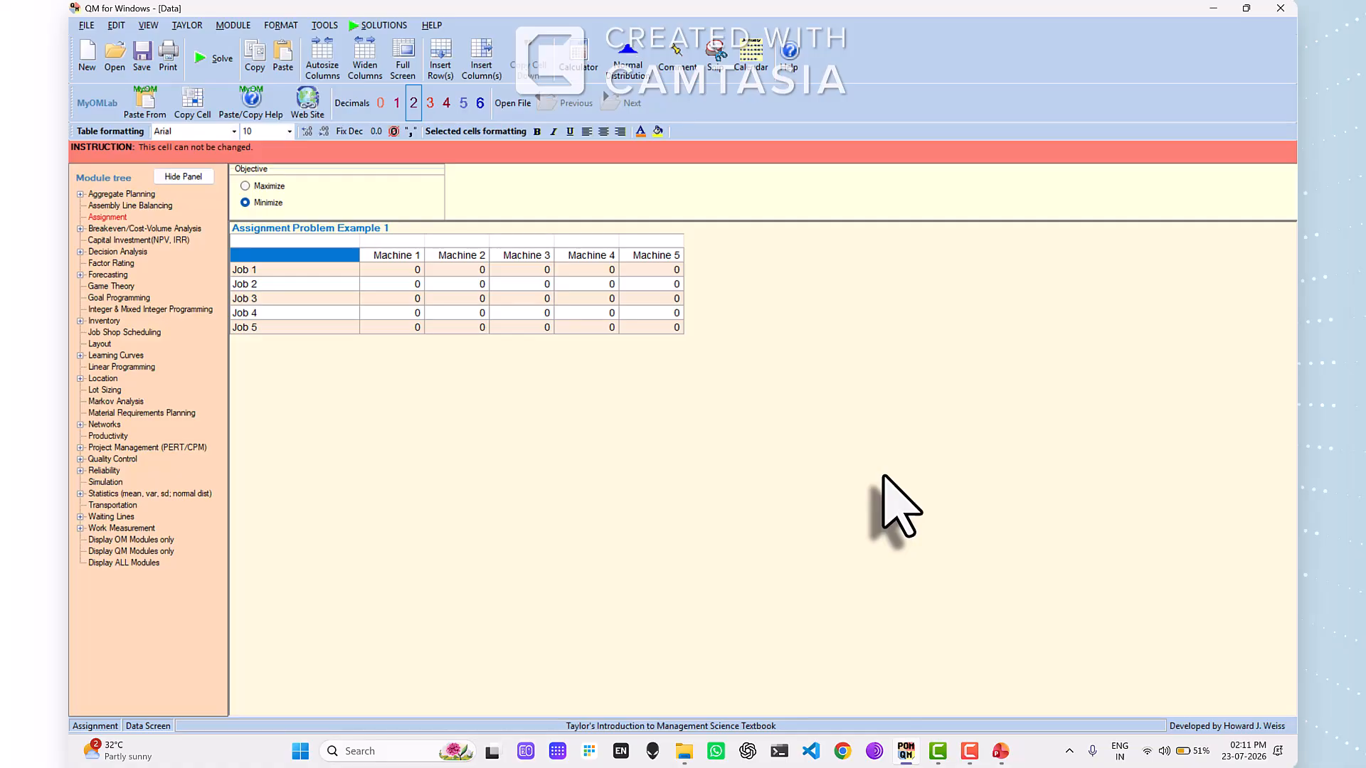
- Check programmer A's times on the PowerPoint slide and enter Job 1's costs for Machines 1 to 5 as 2, 9, 2, 7, 1
key(alt+Tab)
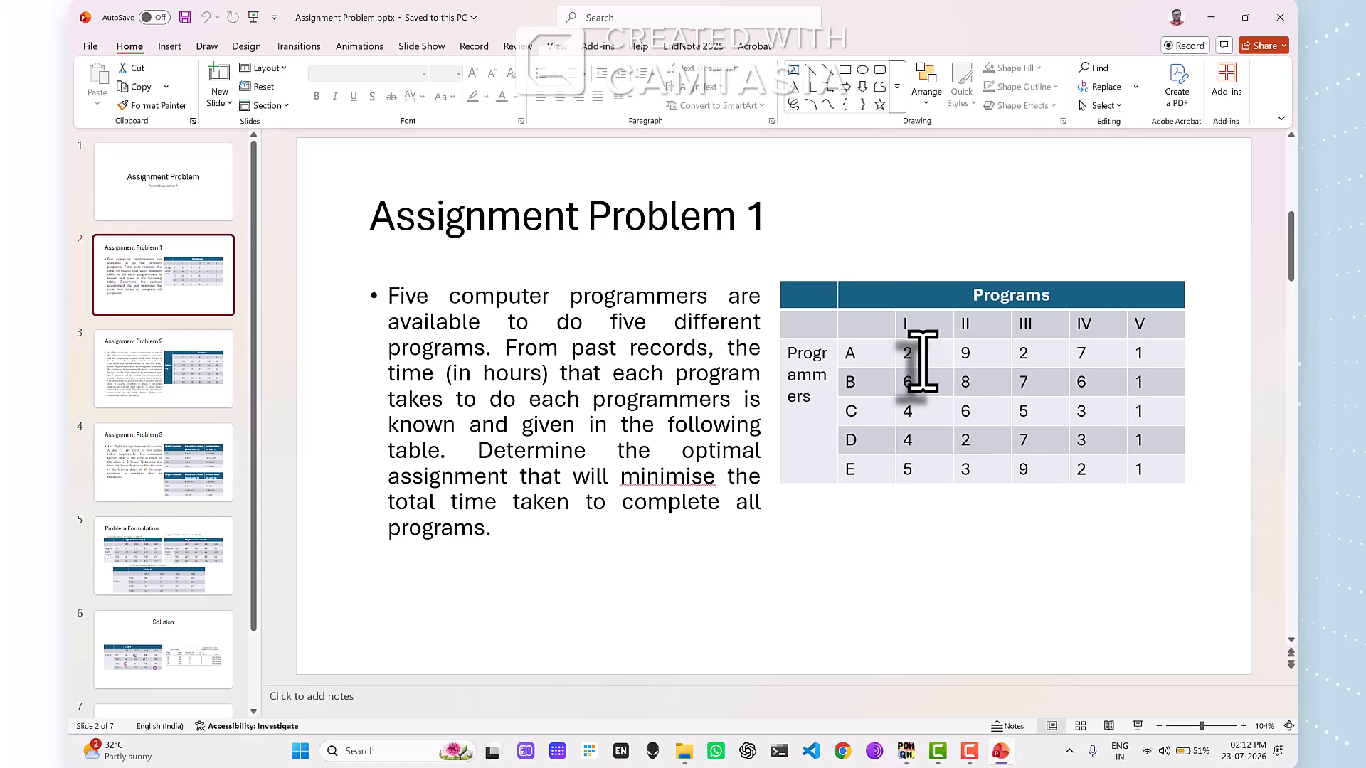
key(alt+Tab)
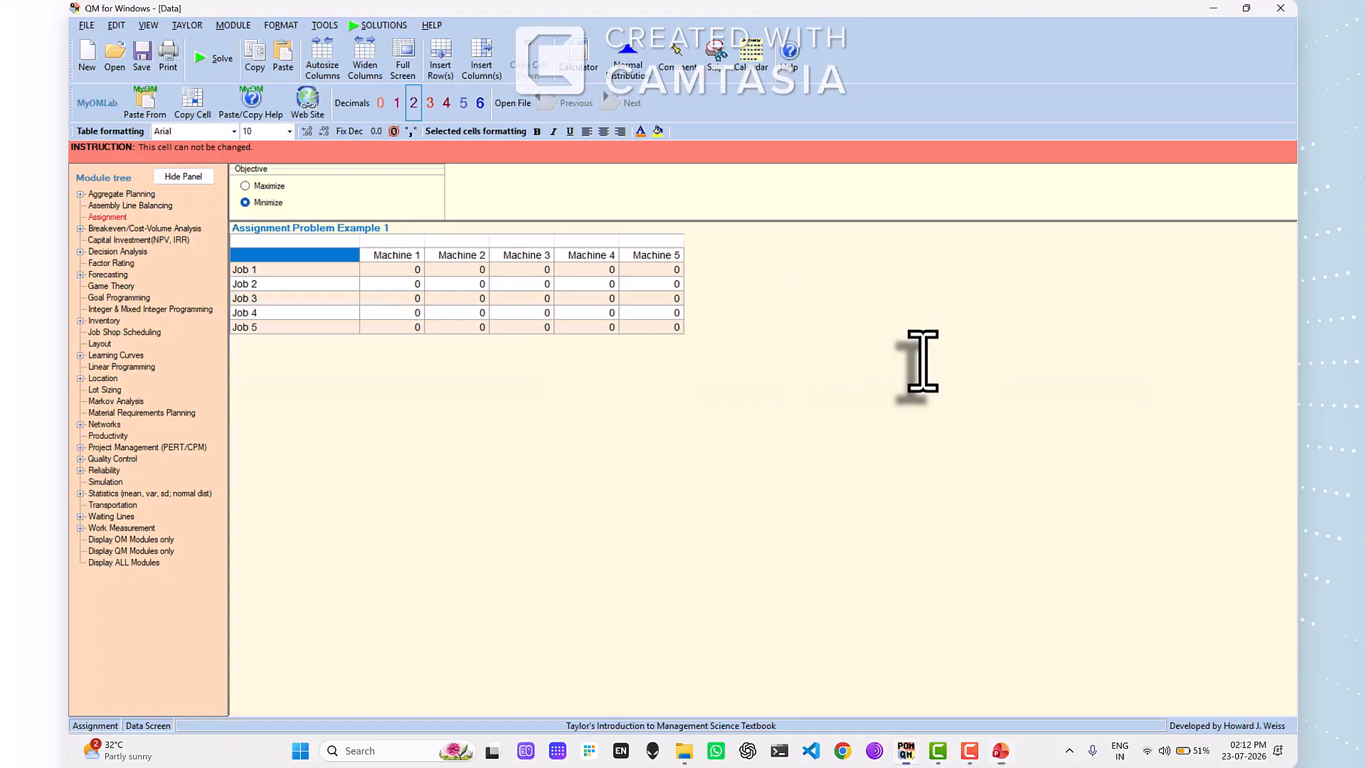
click(415, 271)
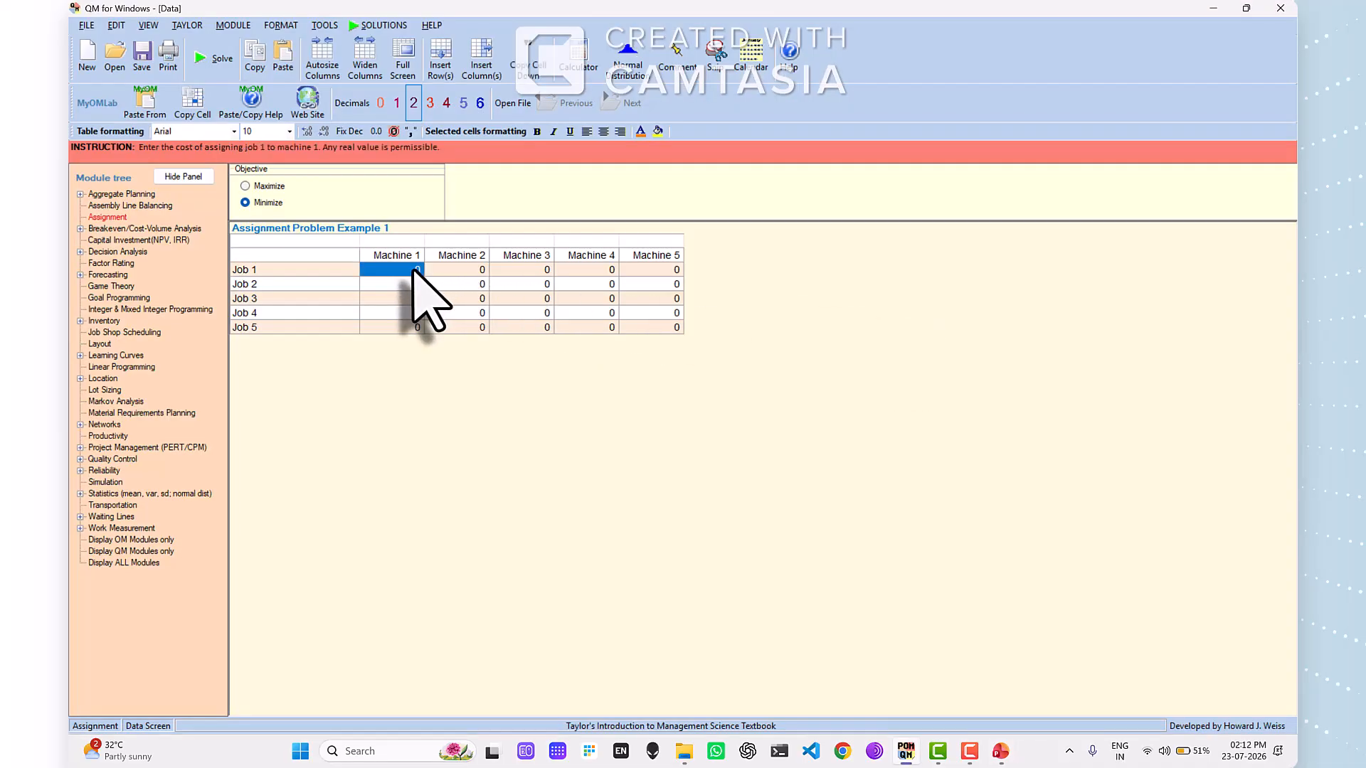
text(2)
text(9)
key(Return)
text(2)
key(Return)
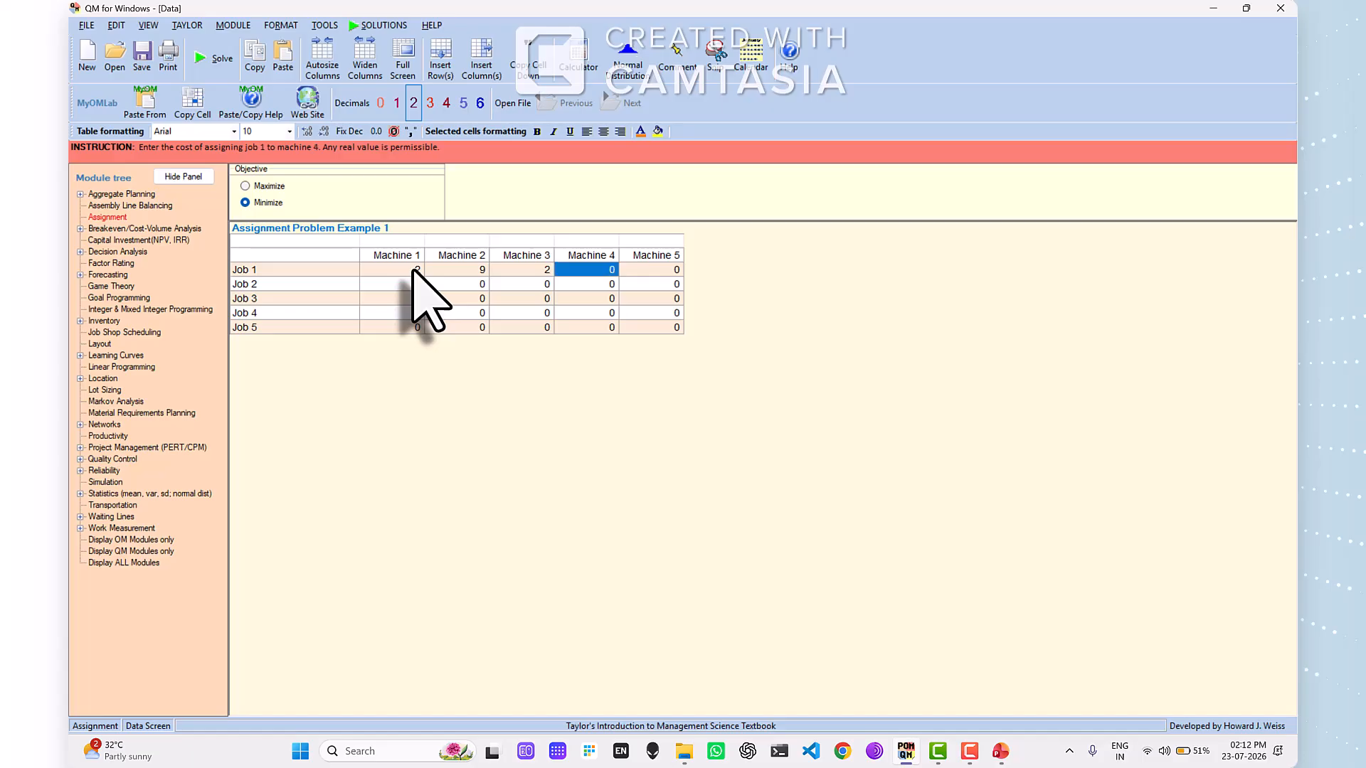
text(7)
key(Return)
text(1)
- Check programmer B's times on the PowerPoint slide and enter Job 2's costs for Machines 1 to 5 as 6, 8, 7, 6, 1
key(alt+Tab)
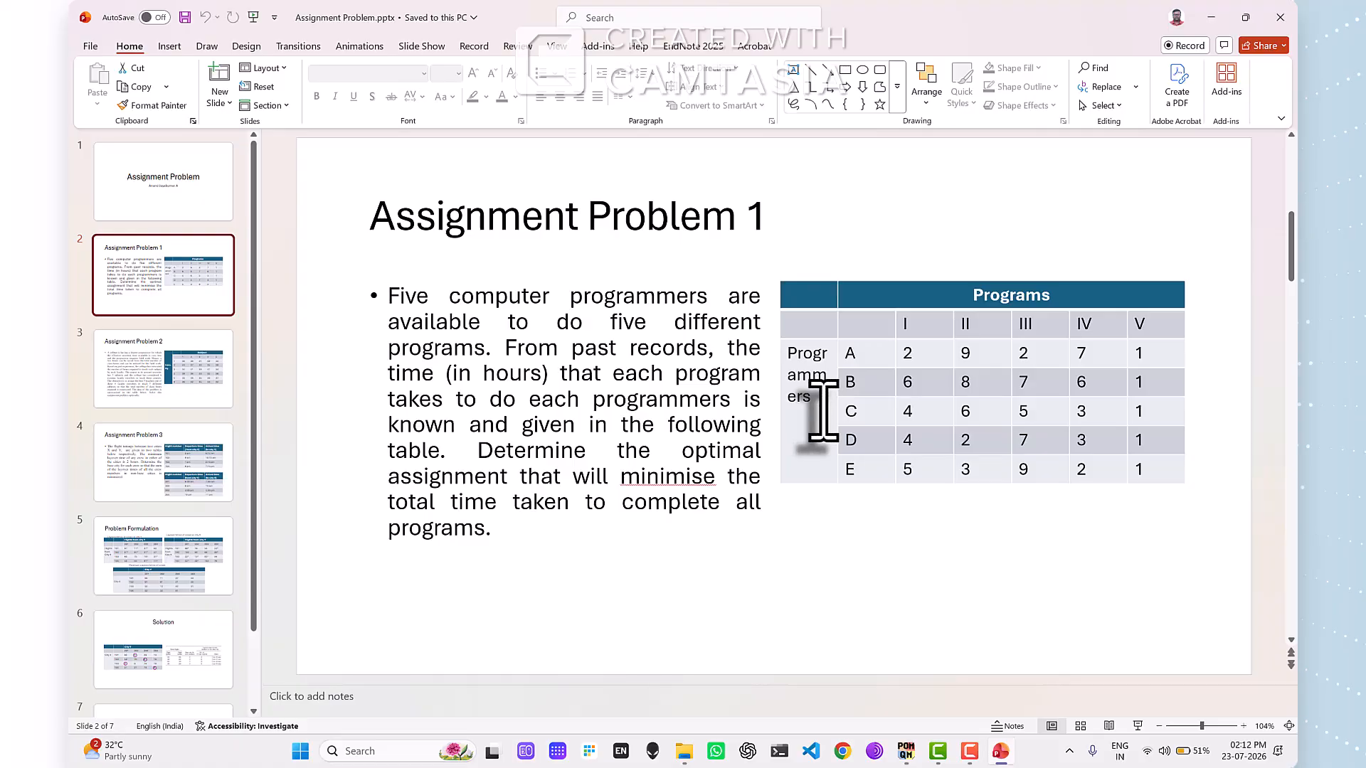
key(alt+Tab)
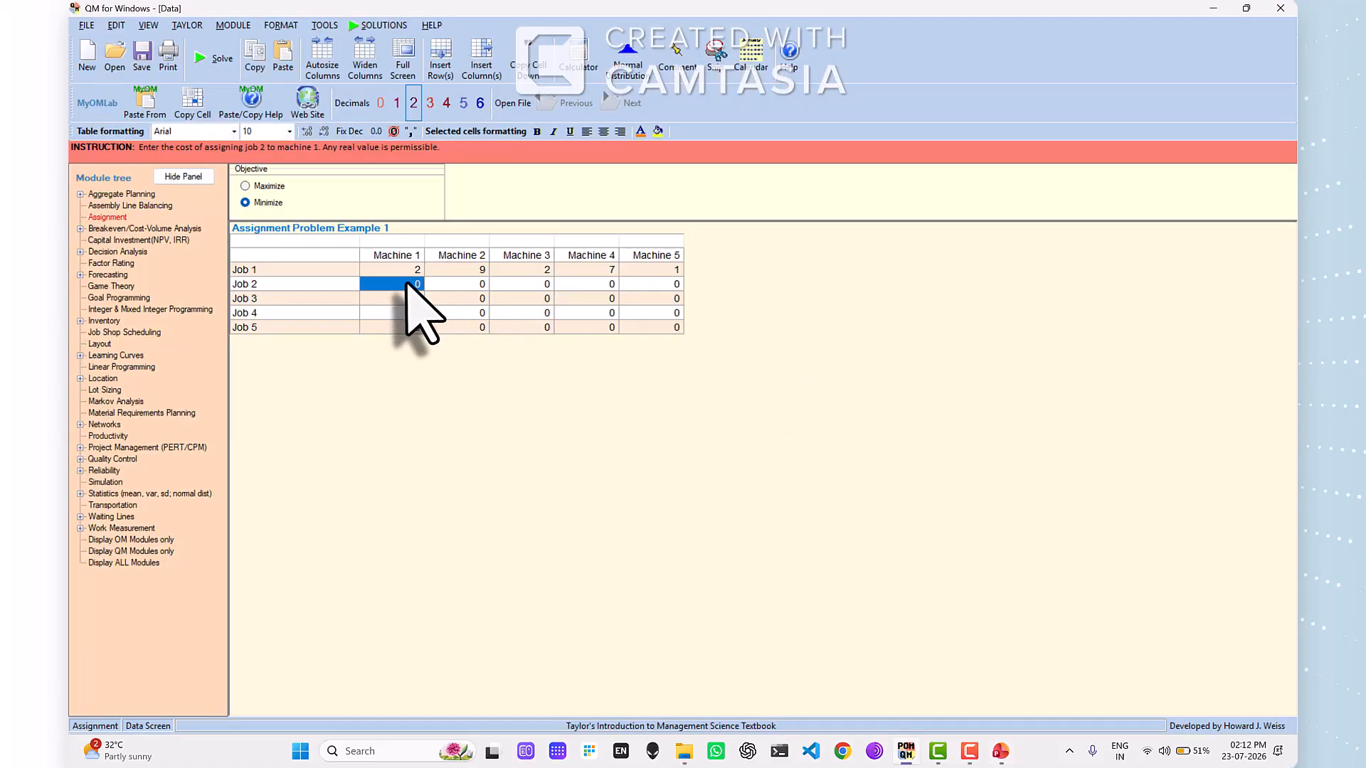
text(6)
key(Return)
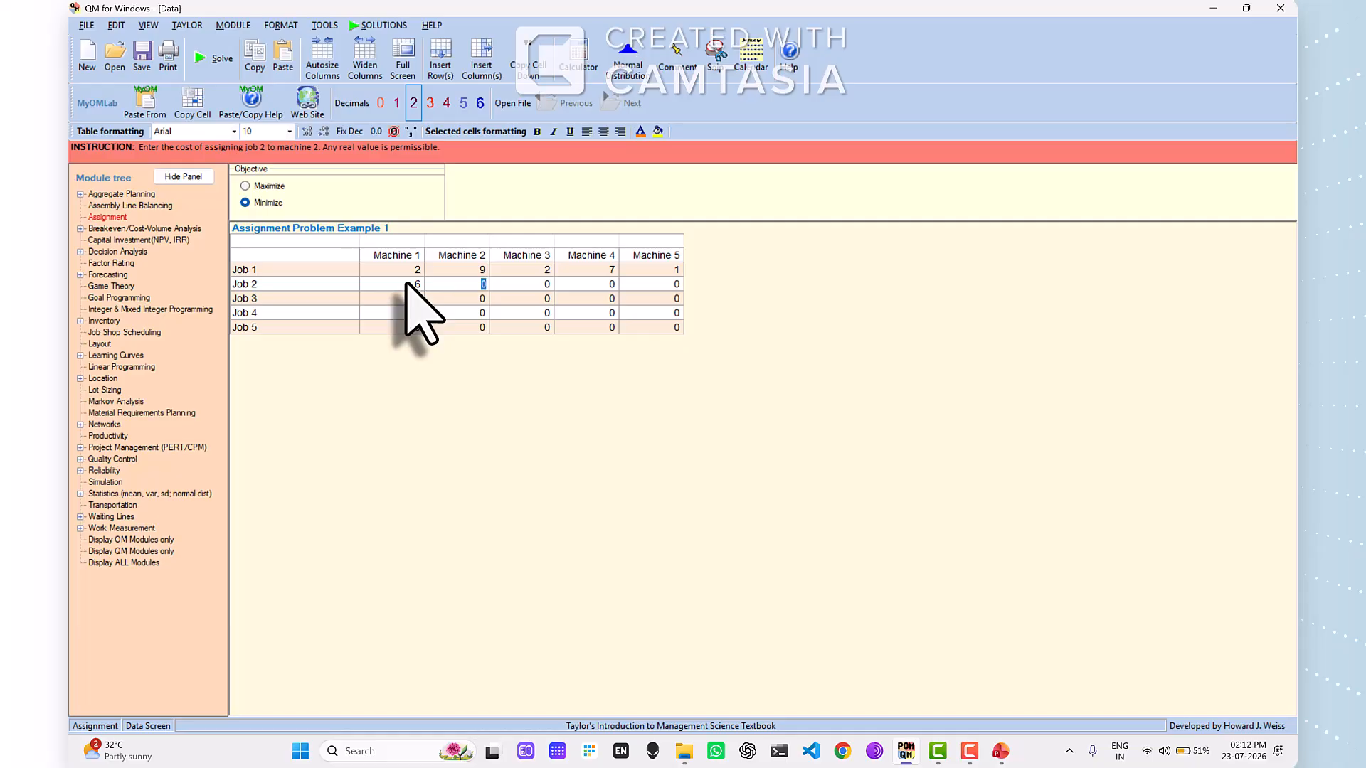
text(8)
key(Return)
text(7)
key(Return)
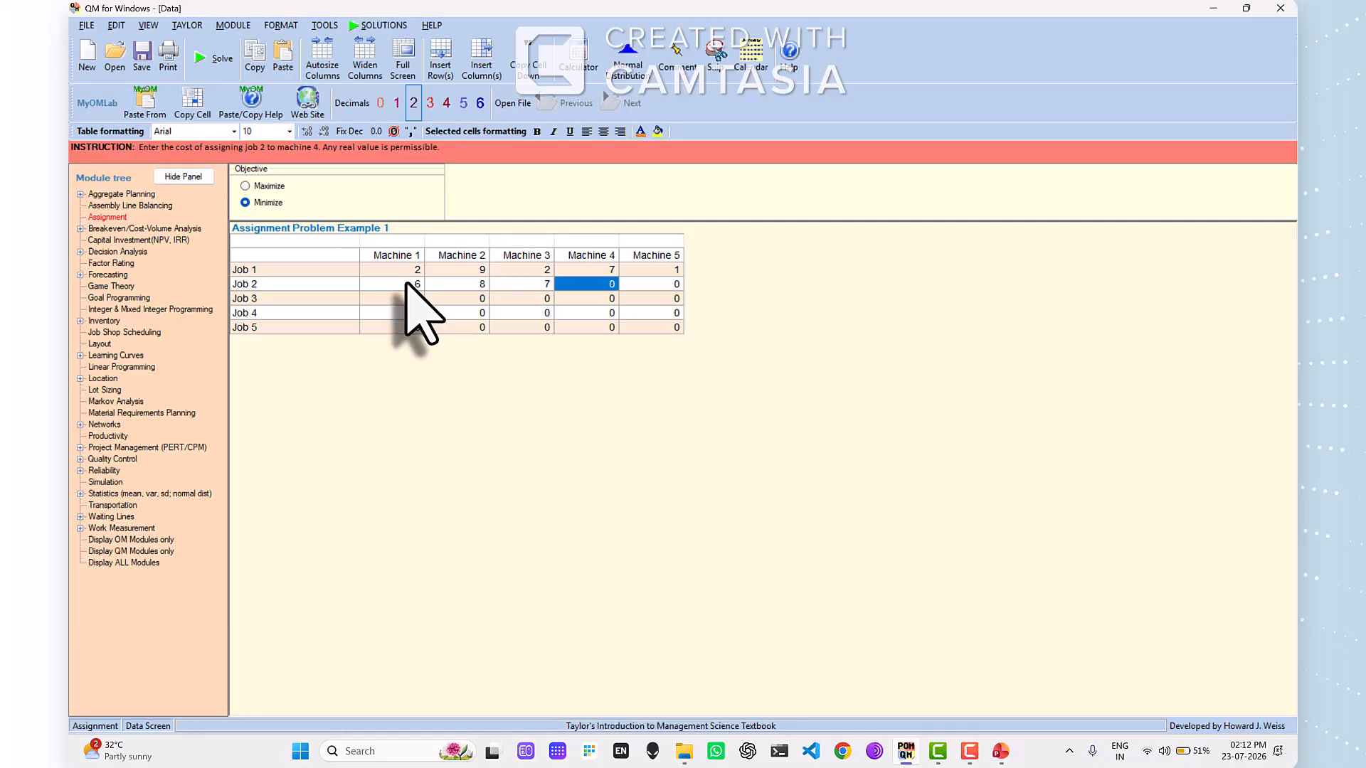
text(6)
key(Return)
text(1)
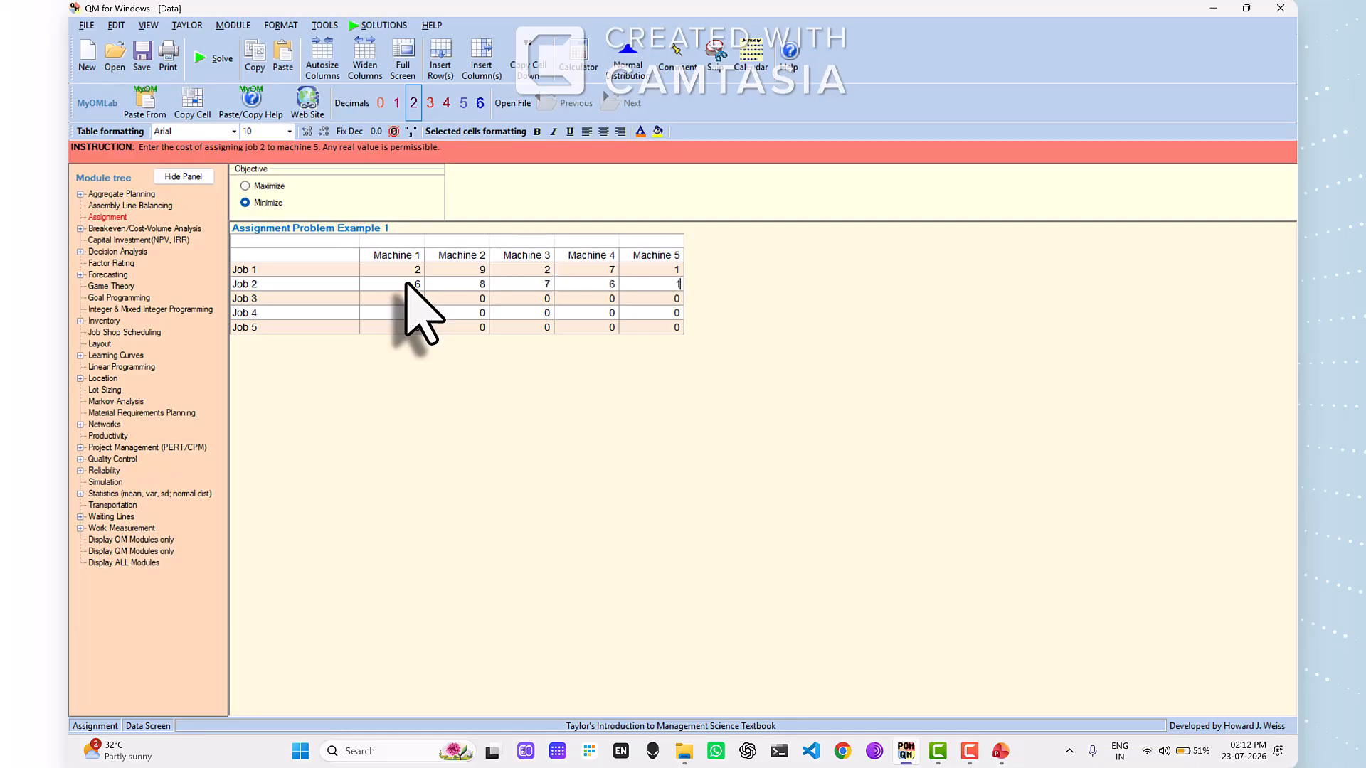
- Check programmer C's times on the PowerPoint slide and enter Job 3's costs for Machines 1 to 5 as 4, 6, 5, 3, 1
key(alt+Tab)
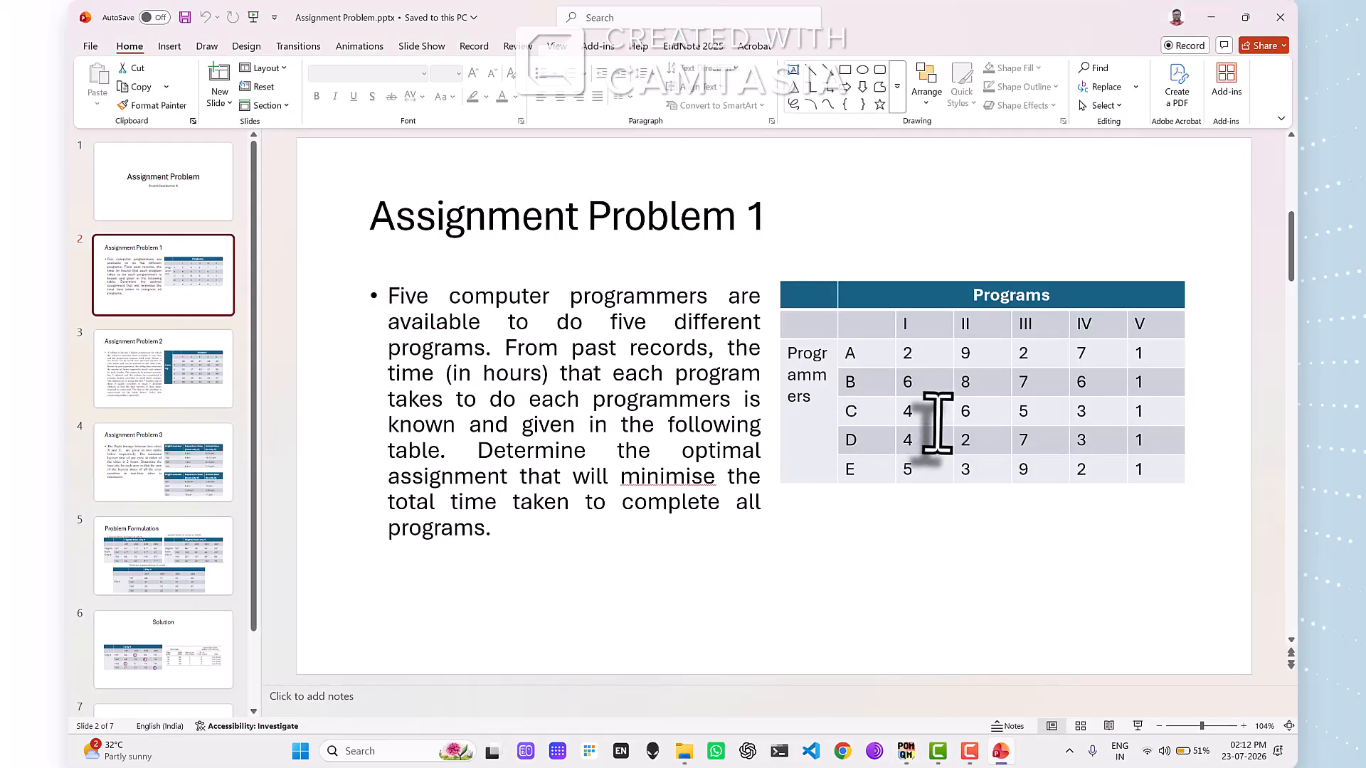
key(alt+Tab)
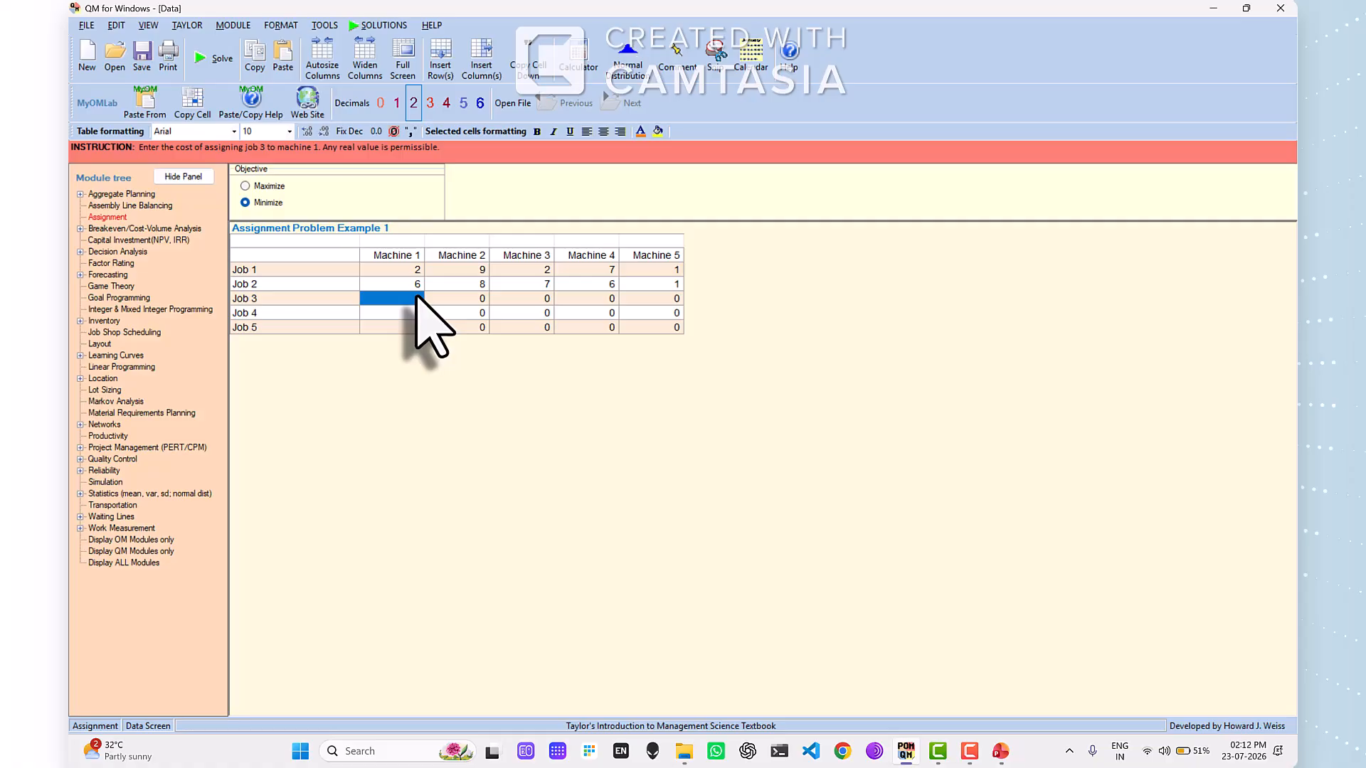
text(4)
key(Right)
text(6)
key(Right)
text(5)
key(Right)
text(3)
key(Right)
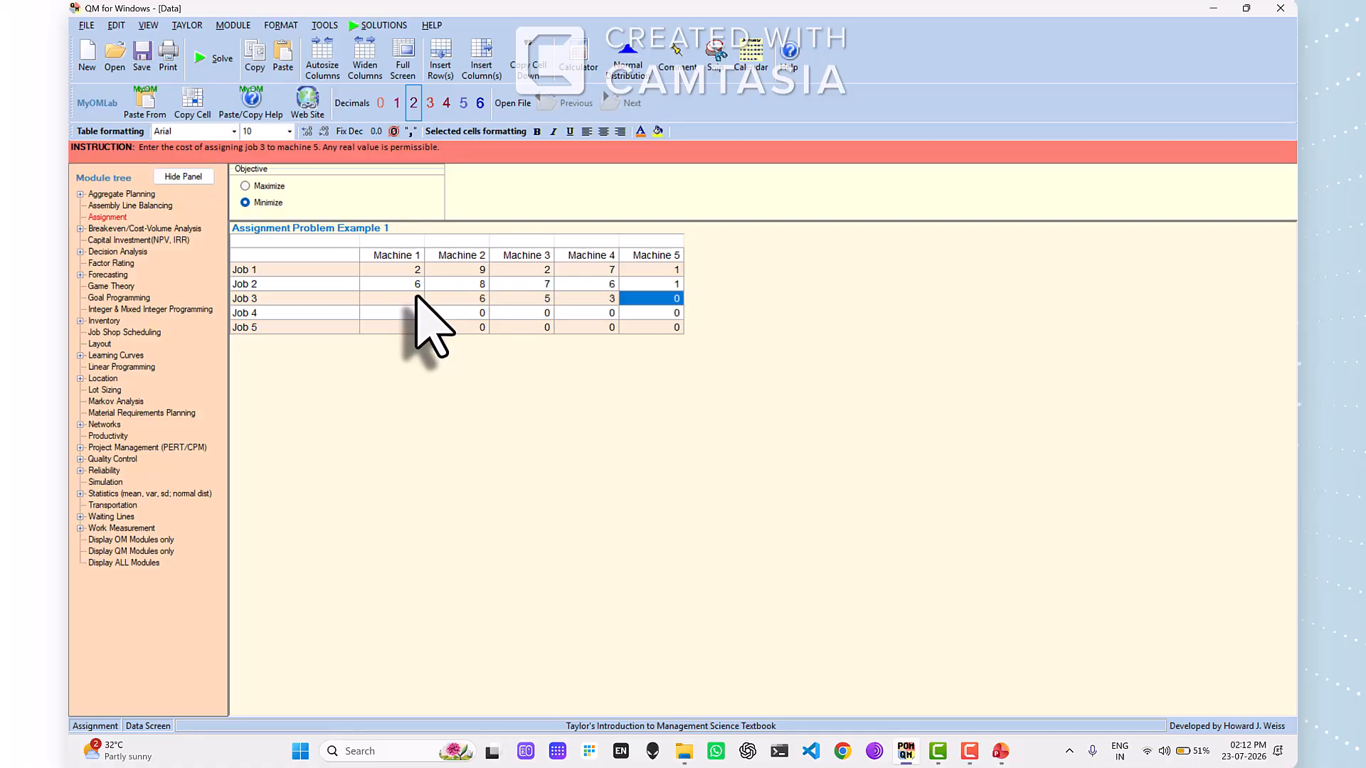
text(1)
- Check programmer D's times on the PowerPoint slide and enter Job 4's costs for Machines 1 to 5 as 4, 2, 7, 3, 1
key(alt+Tab)
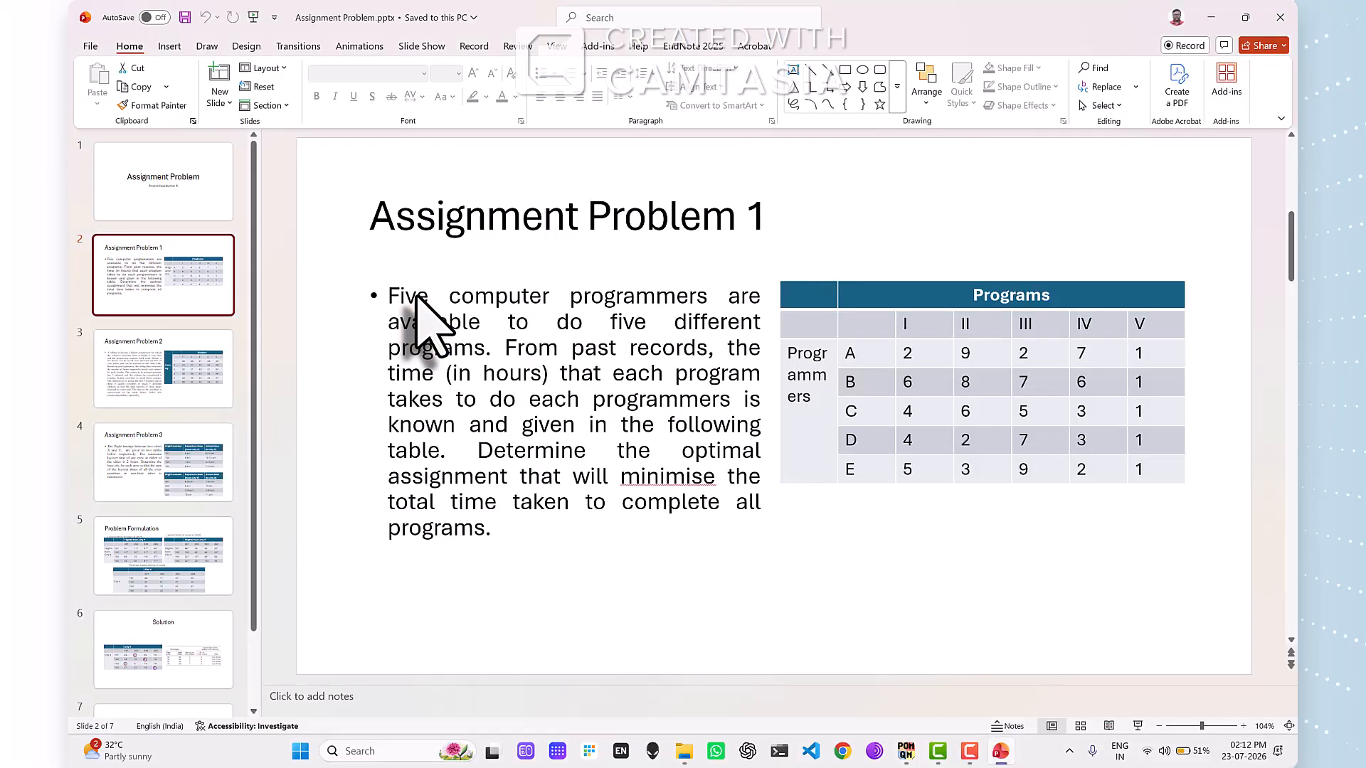
key(alt+Tab)
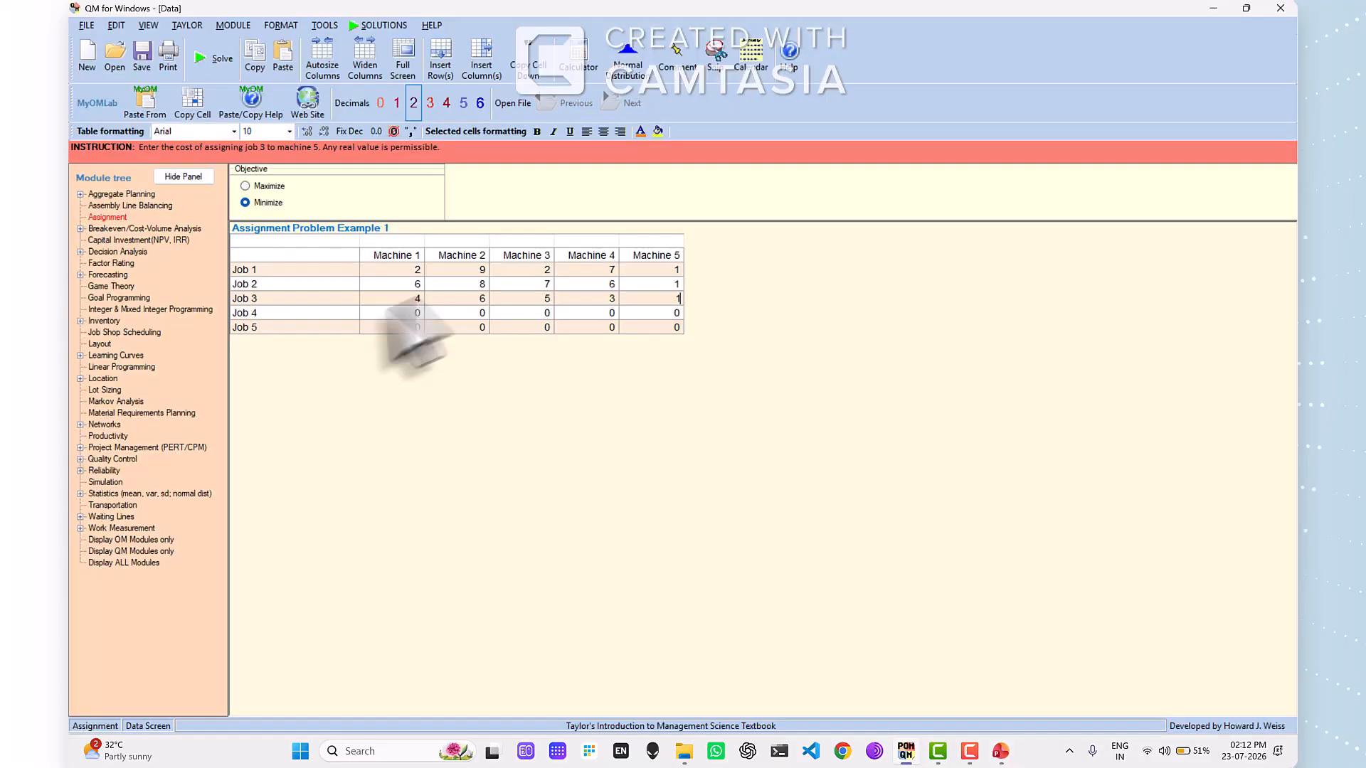
click(414, 313)
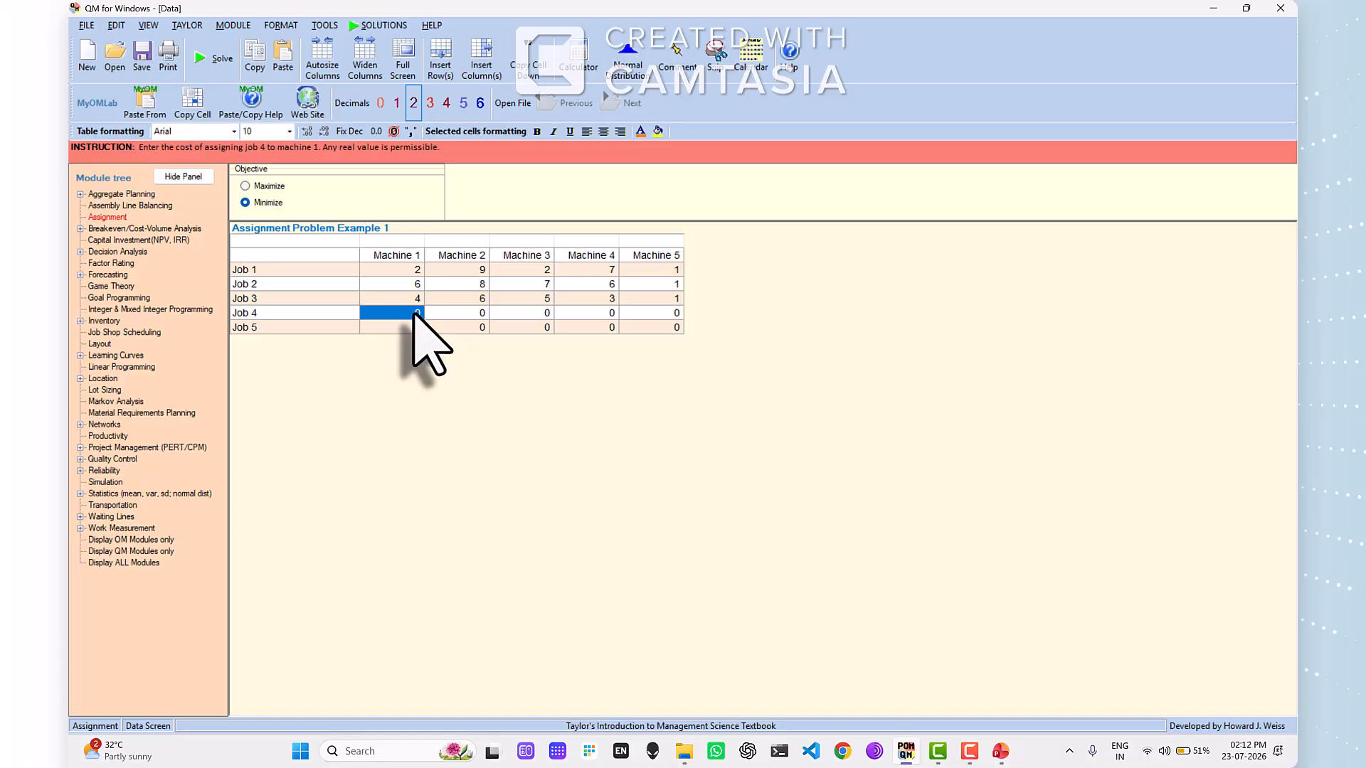
text(1)
key(Right)
text(2)
key(Right)
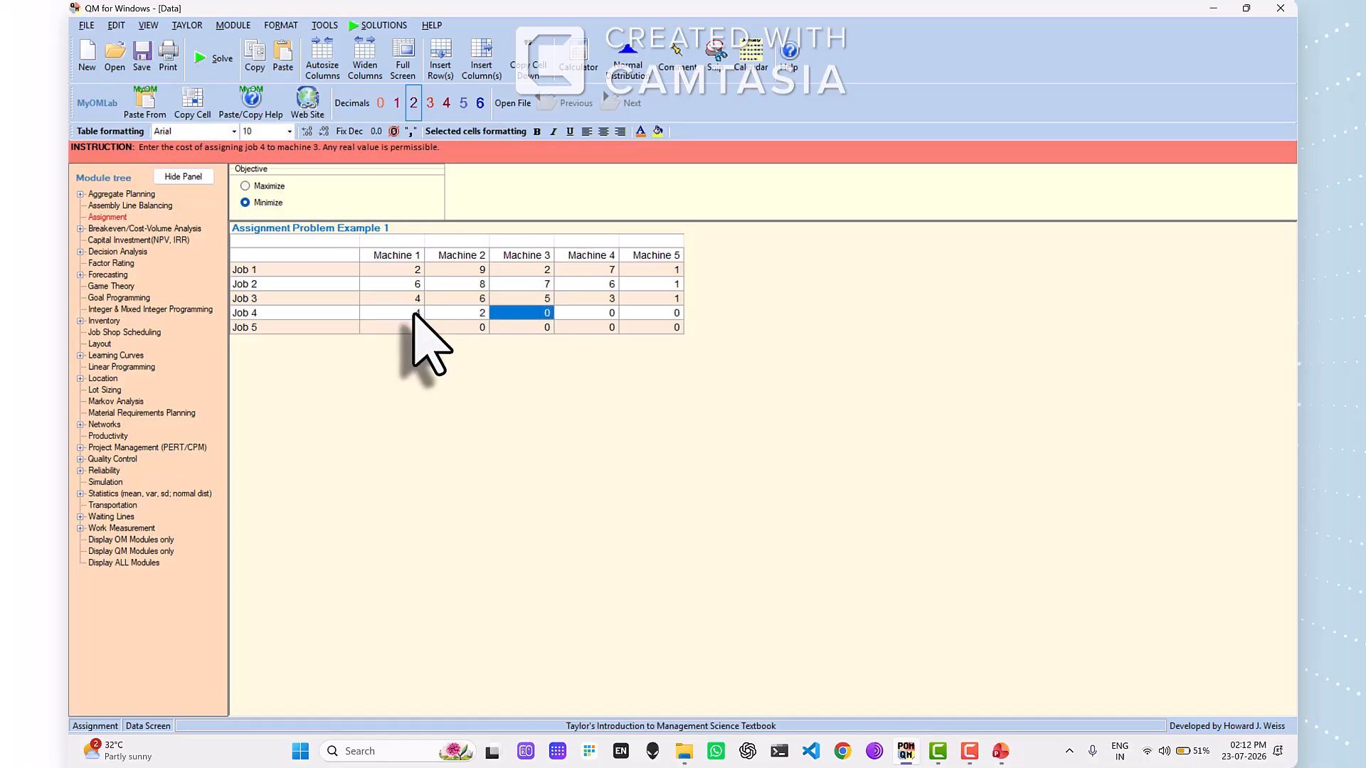
text(7)
key(Right)
text(3)
text(1)
- Check programmer E's times on the PowerPoint slide and enter Job 5's costs for Machines 1 to 5 as 5, 3, 9, 2, 1
key(alt+Tab)
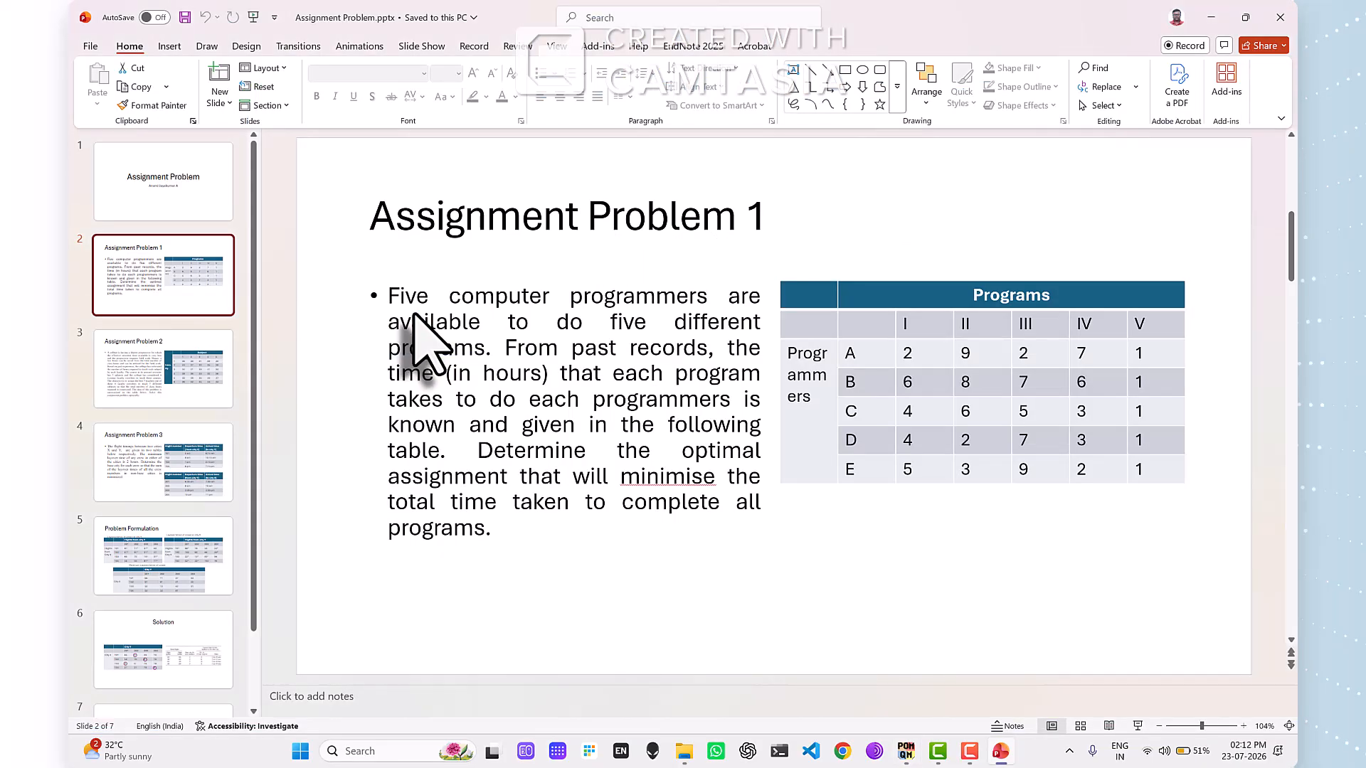
key(alt+Tab)
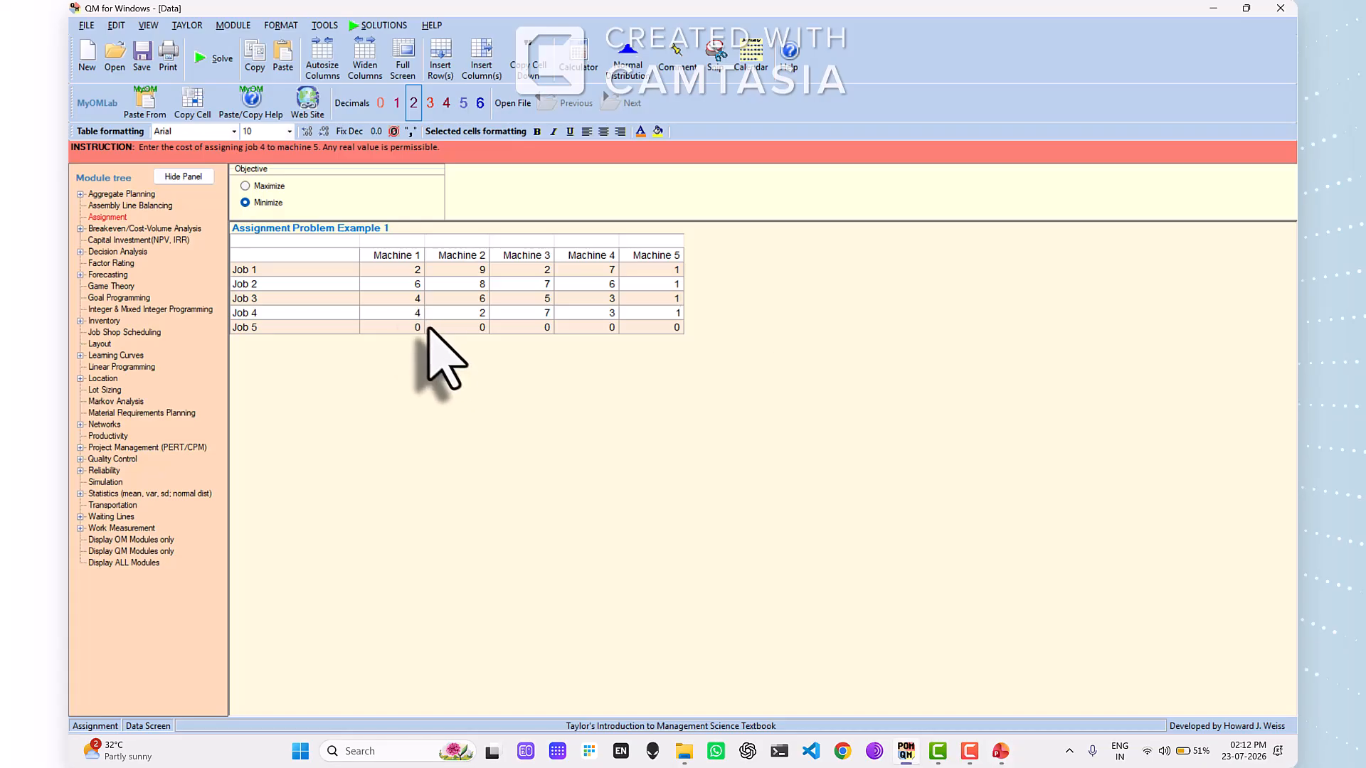
click(421, 327)
click(420, 327)
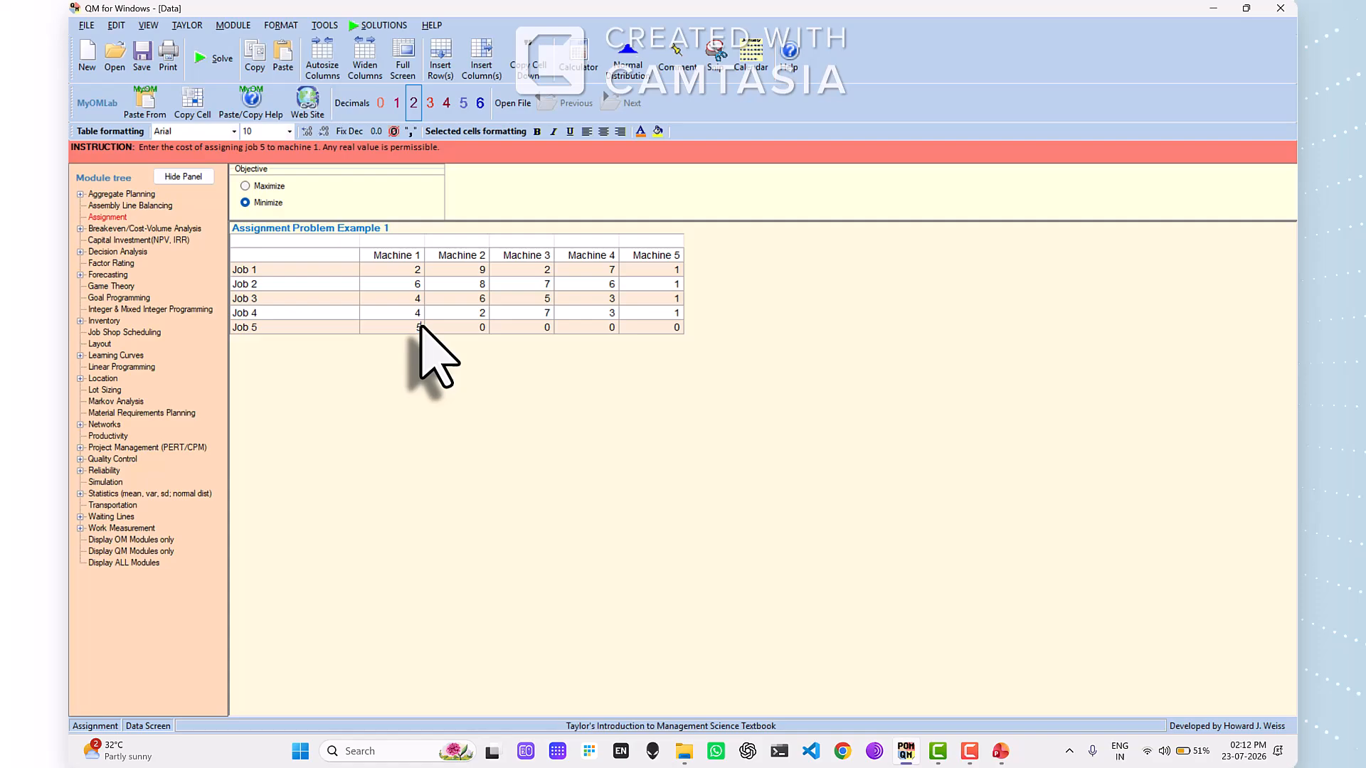
text(5)
key(Return)
text(3)
key(Return)
text(9)
key(Return)
text(2)
key(Return)
text(1)
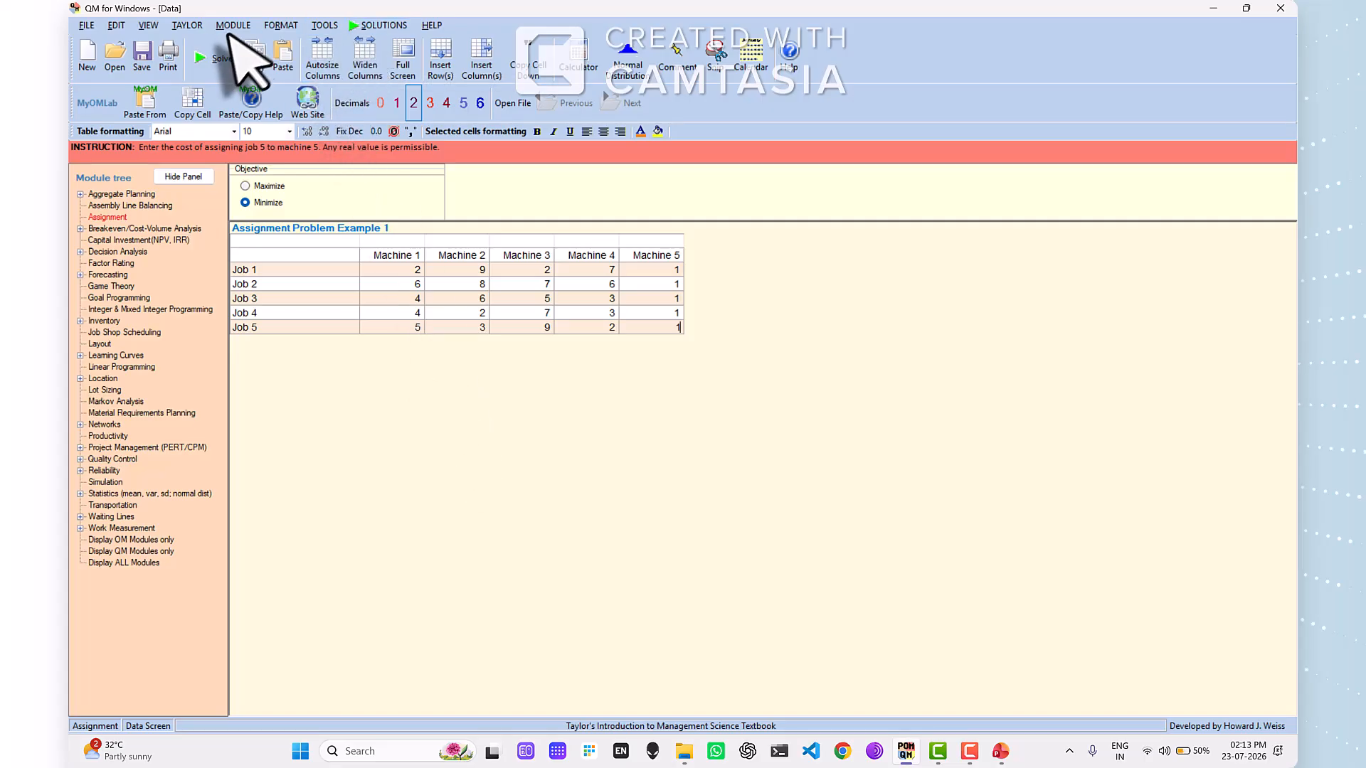
- Solve the assignment problem and open the Assignment List alongside the assignment results
click(206, 58)
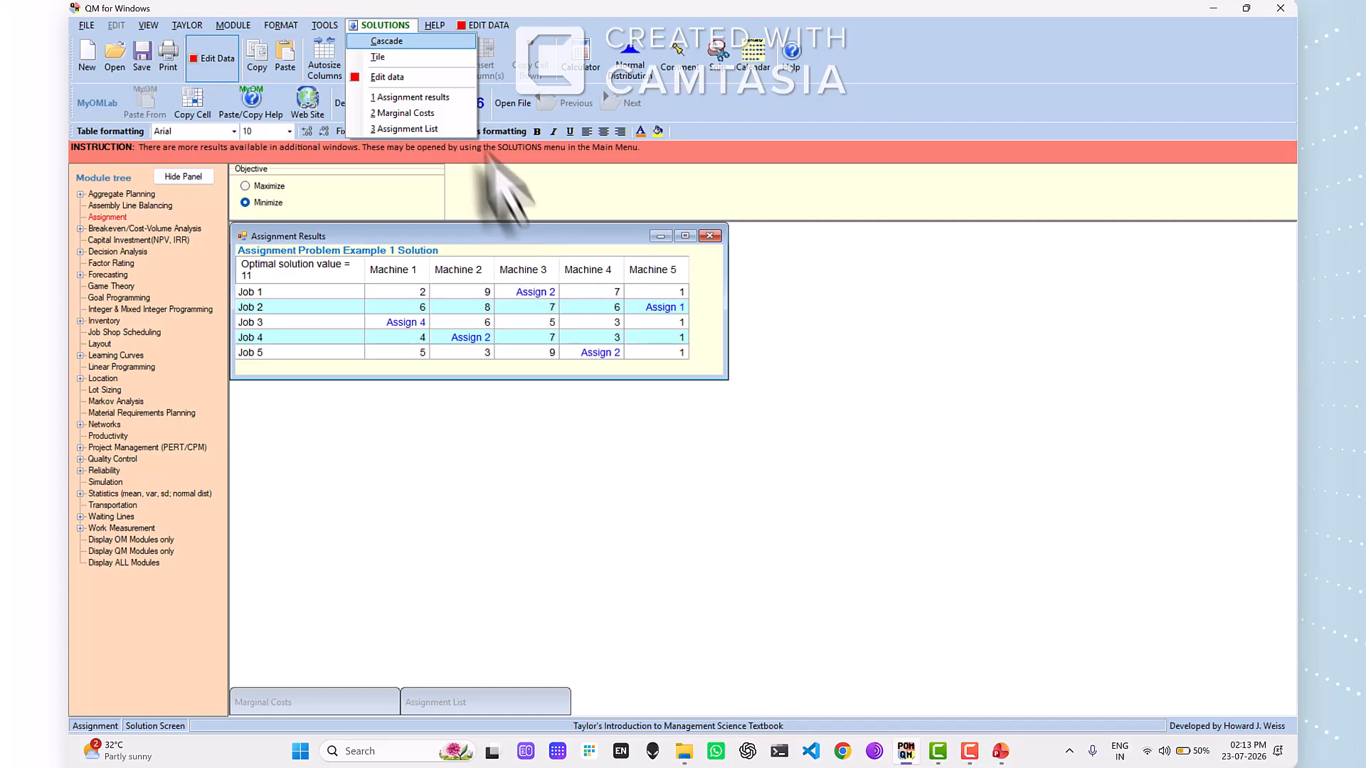
click(423, 100)
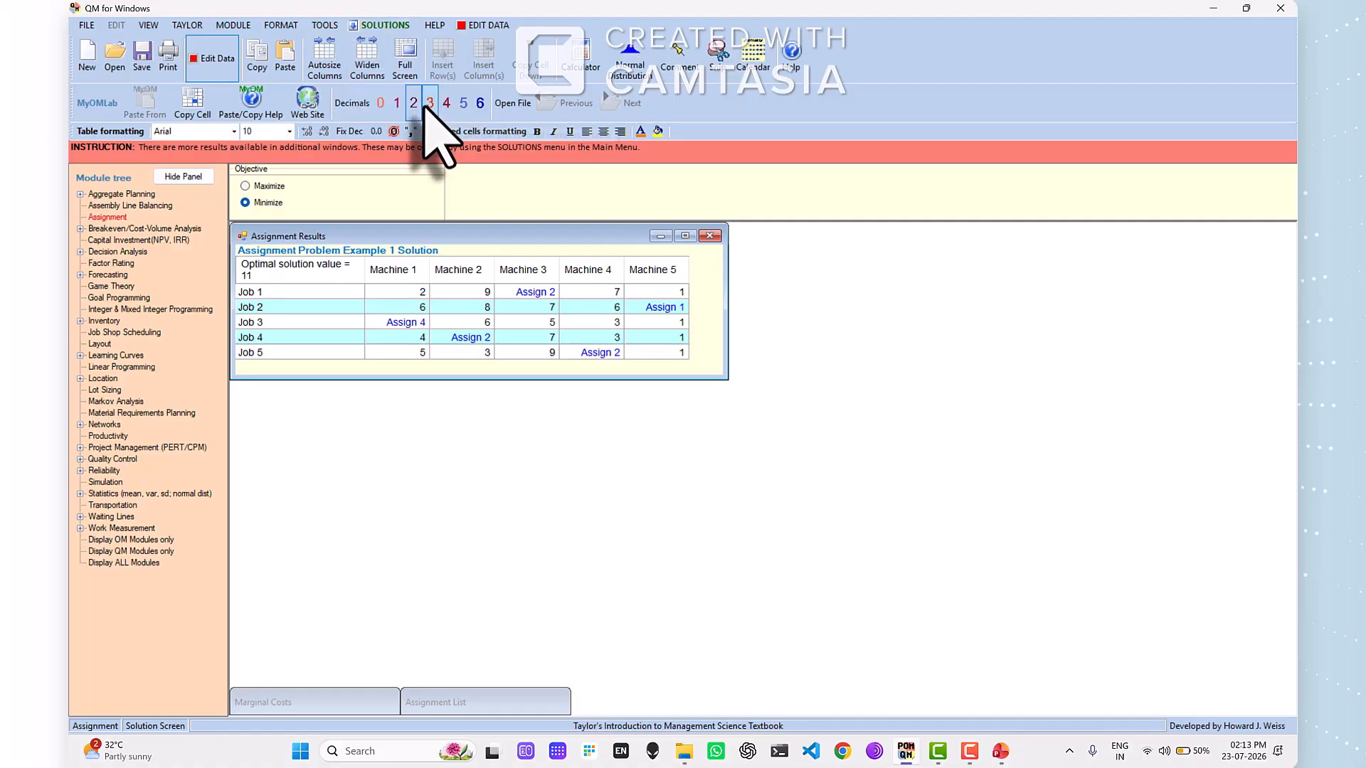
click(385, 25)
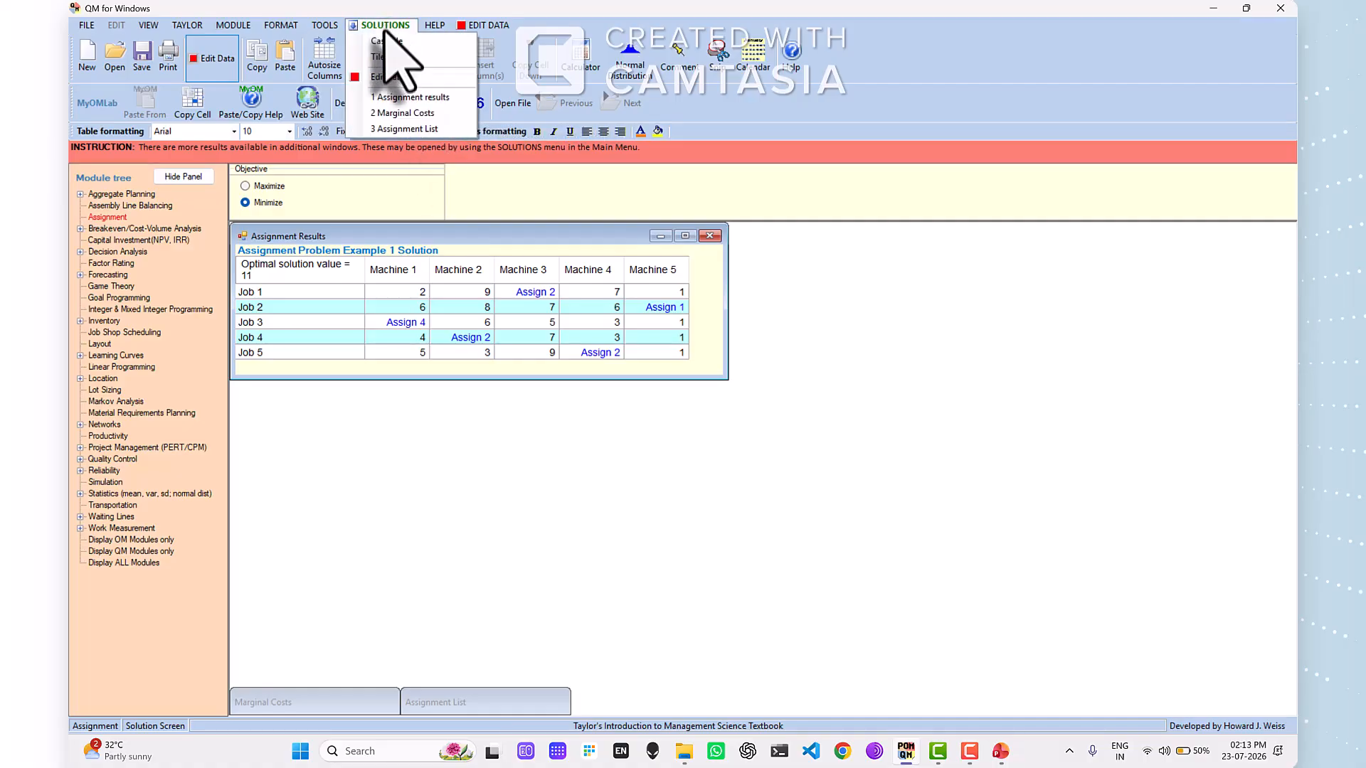
click(413, 129)
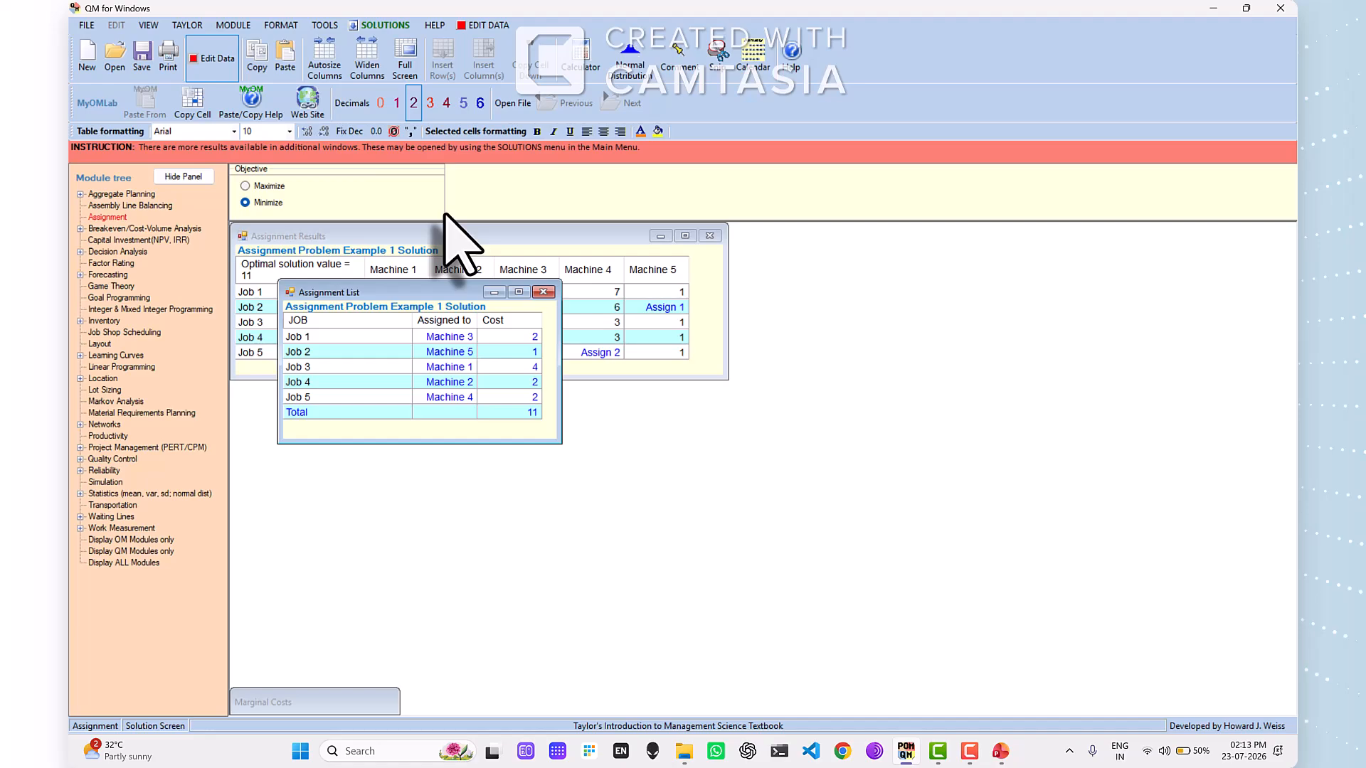
- Switch to PowerPoint and show the "Assignment Problem 2" slide with the faculty and subject table
click(1000, 751)
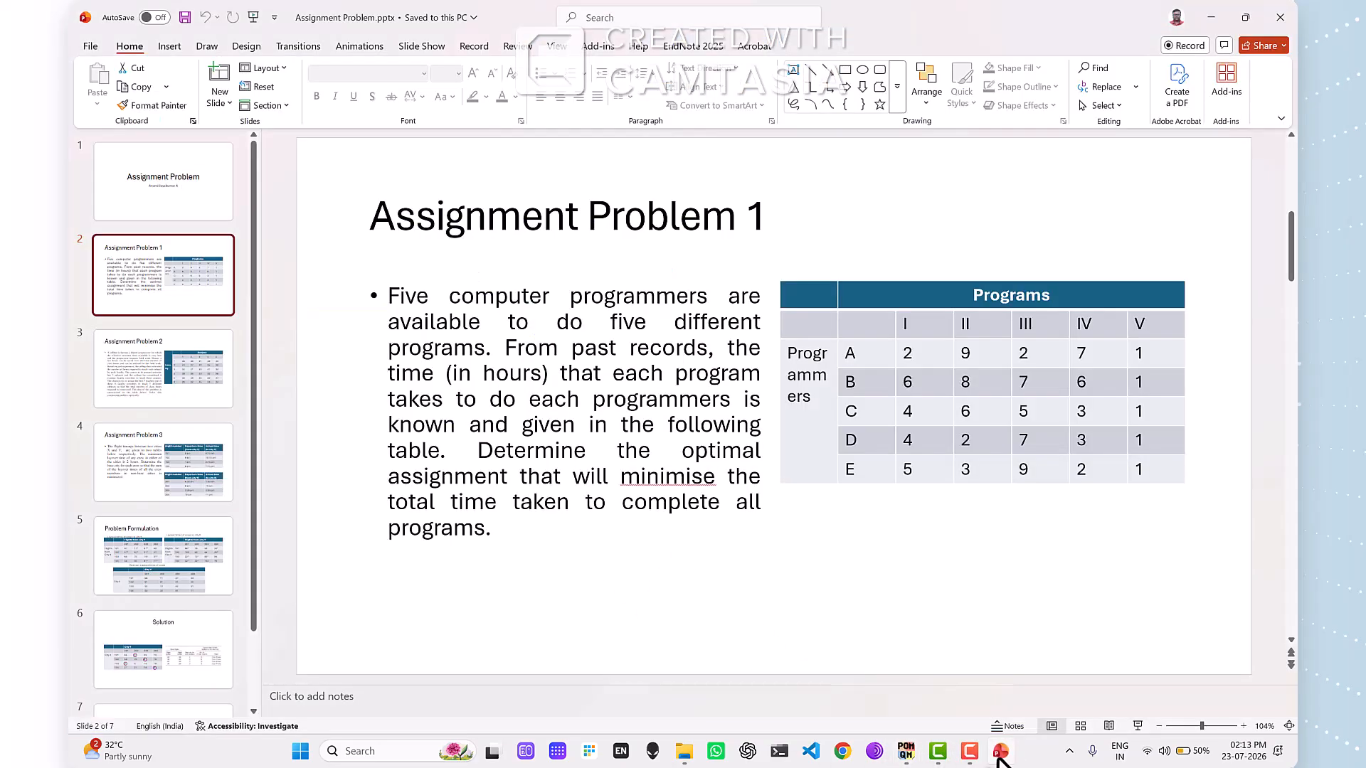
click(217, 391)
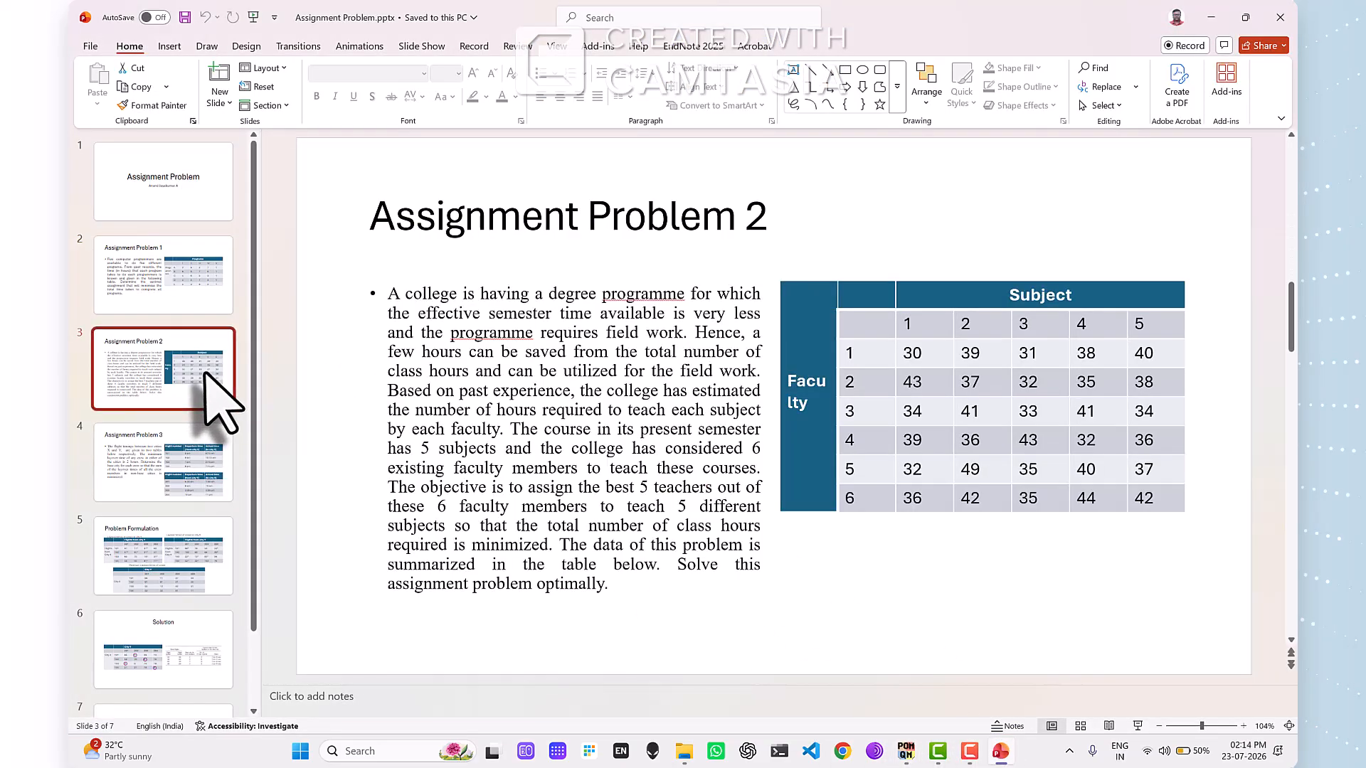
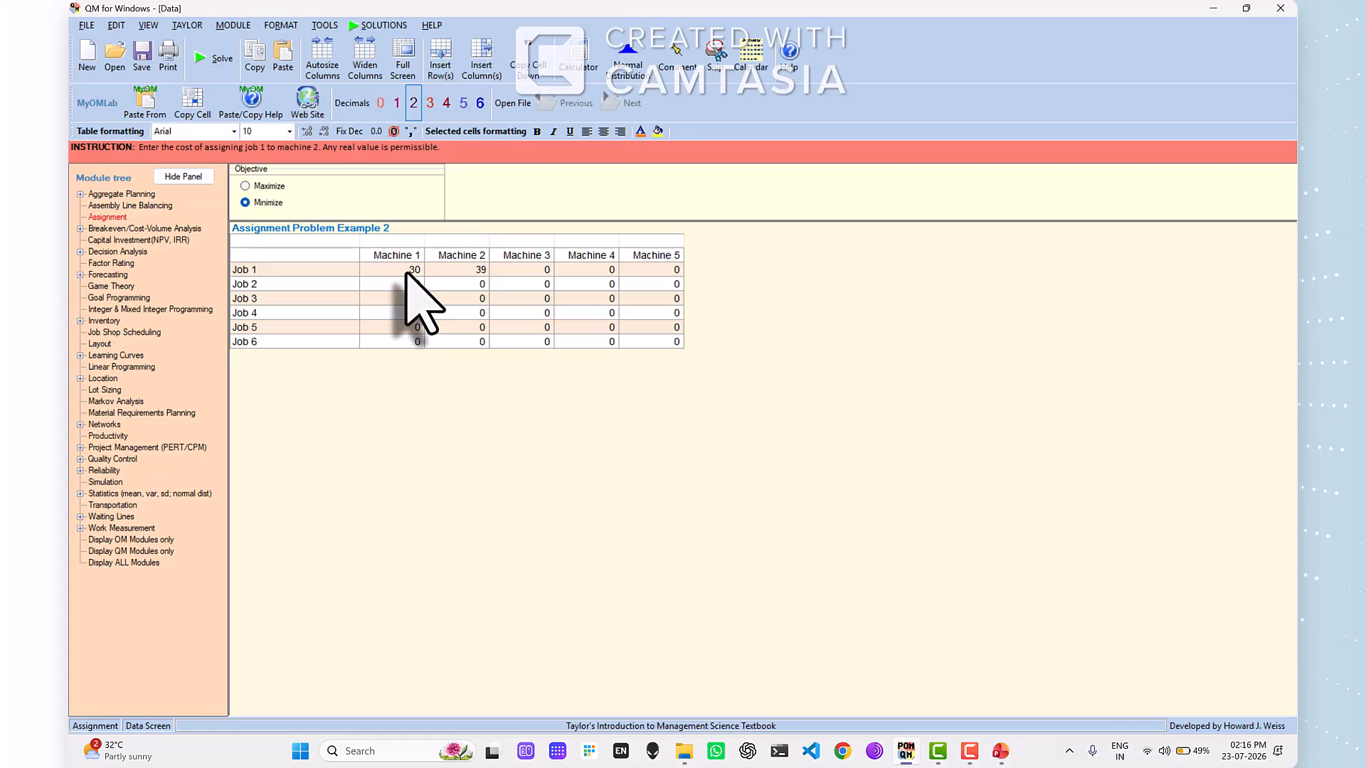
- Enter Job 1's costs for Machines 3, 4 and 5 as 31, 38 and 40, checking faculty 1's hours on the PowerPoint slide
key(Tab)
text(3)
key(alt+Tab)
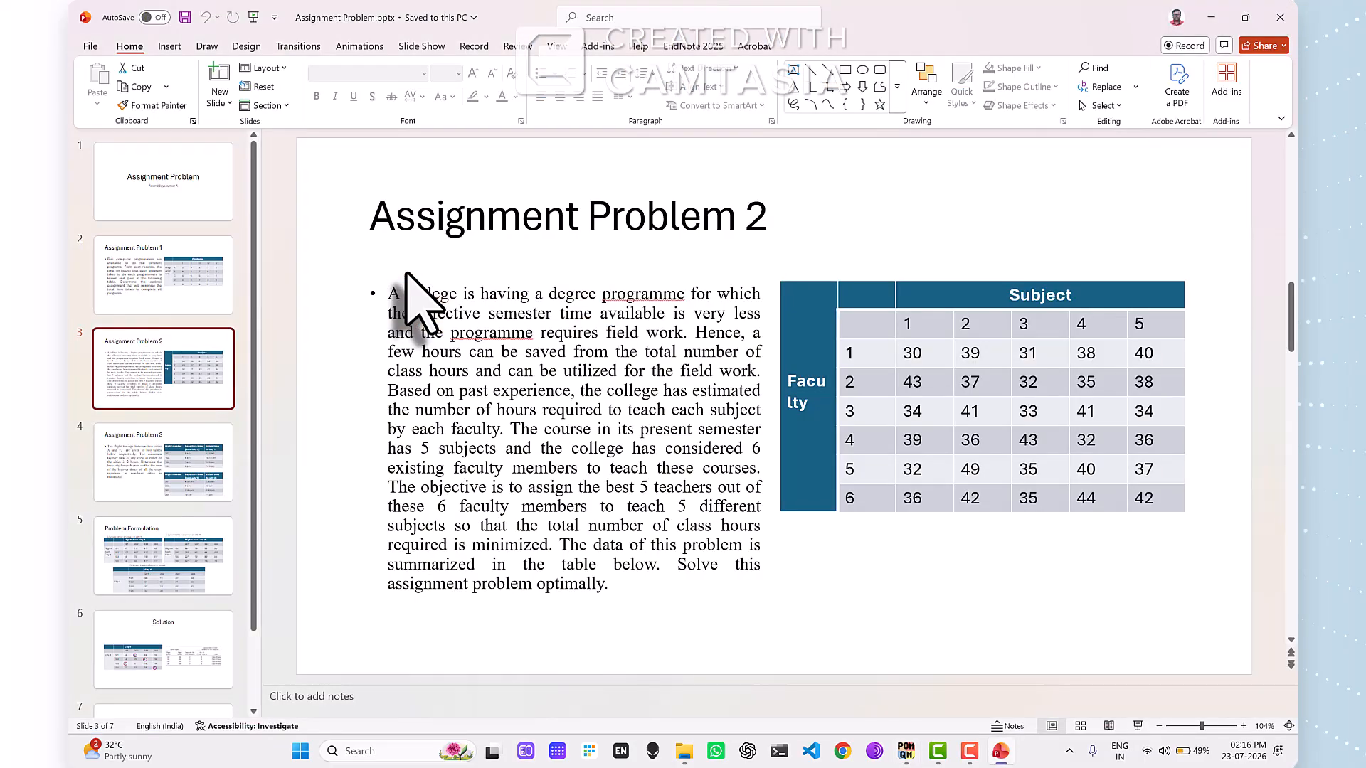
key(alt+Tab)
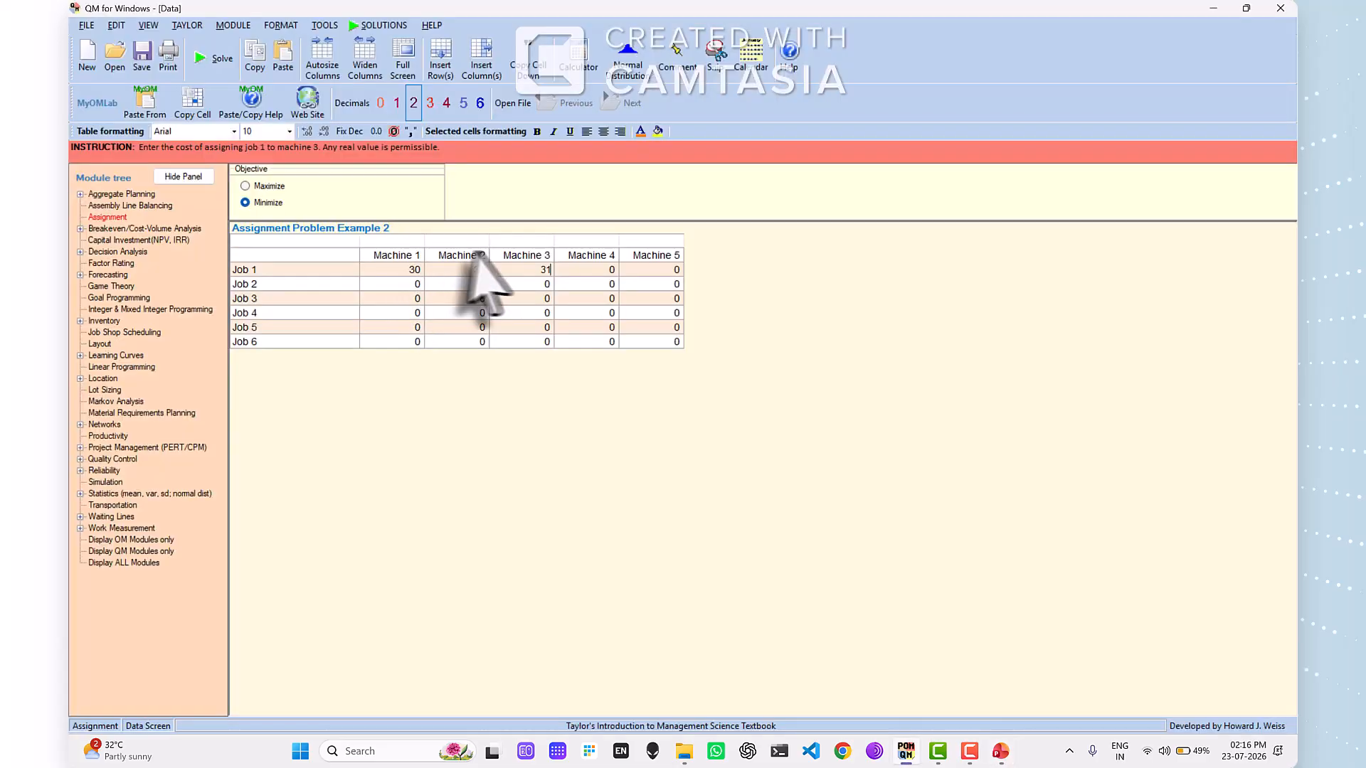
text(1)
click(577, 272)
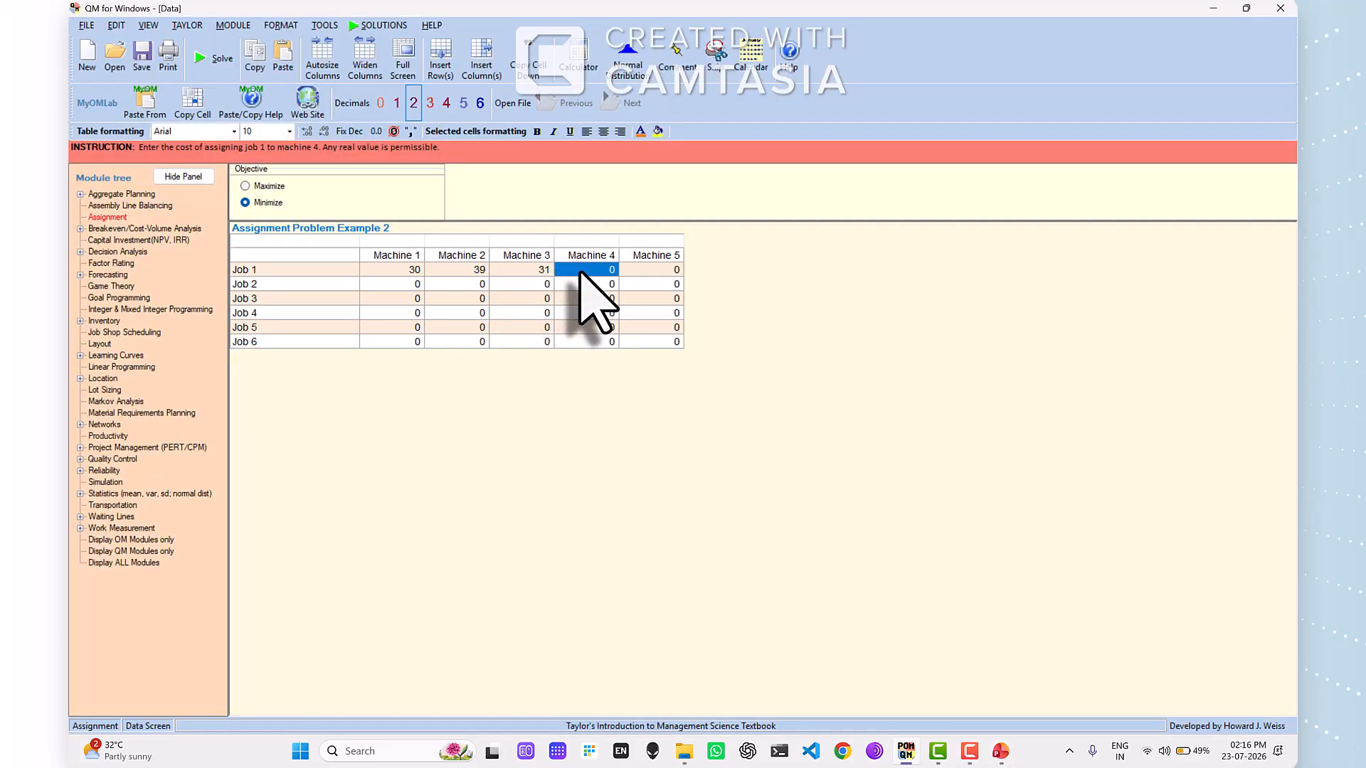
text(38)
key(Tab)
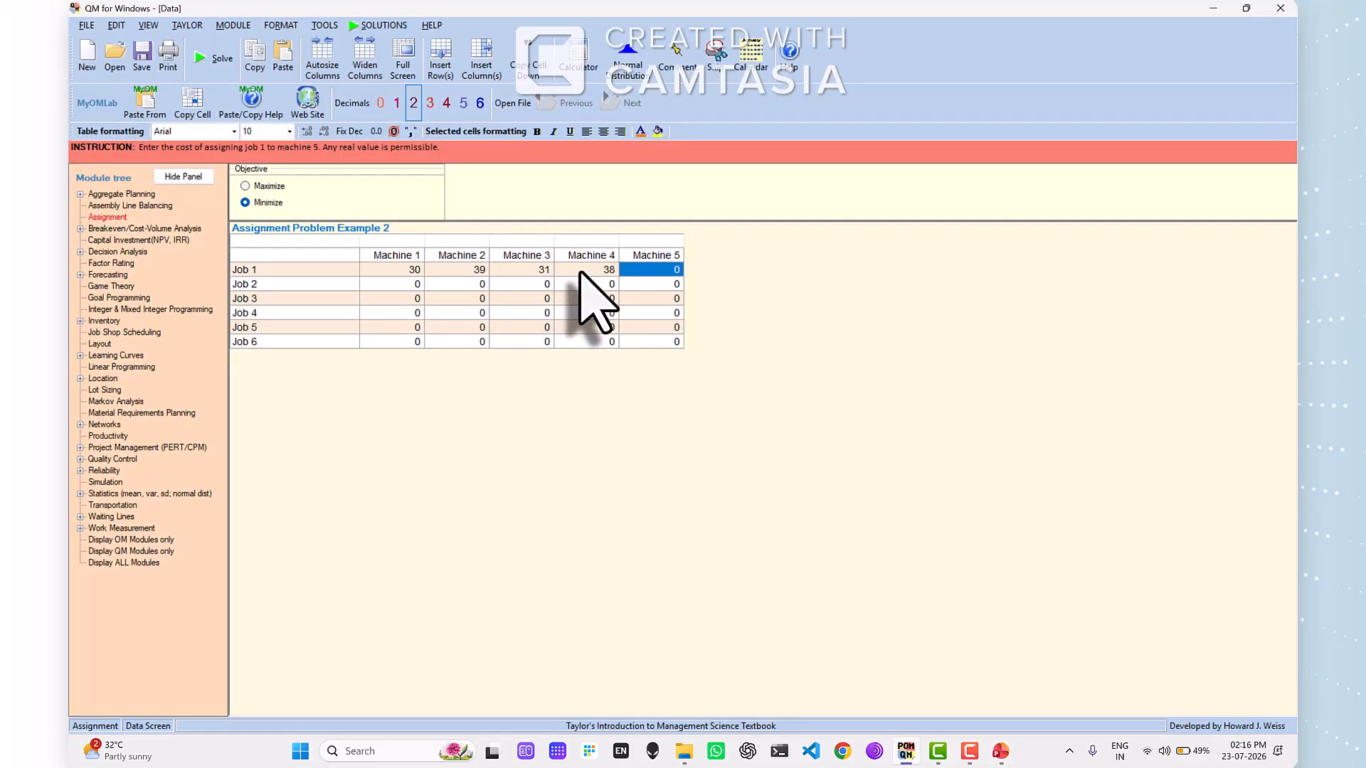
text(40)
- Check faculty 2's hours on the PowerPoint slide and enter Job 2's costs for Machines 1 to 3 as 43, 37 and 32
key(alt+Tab)
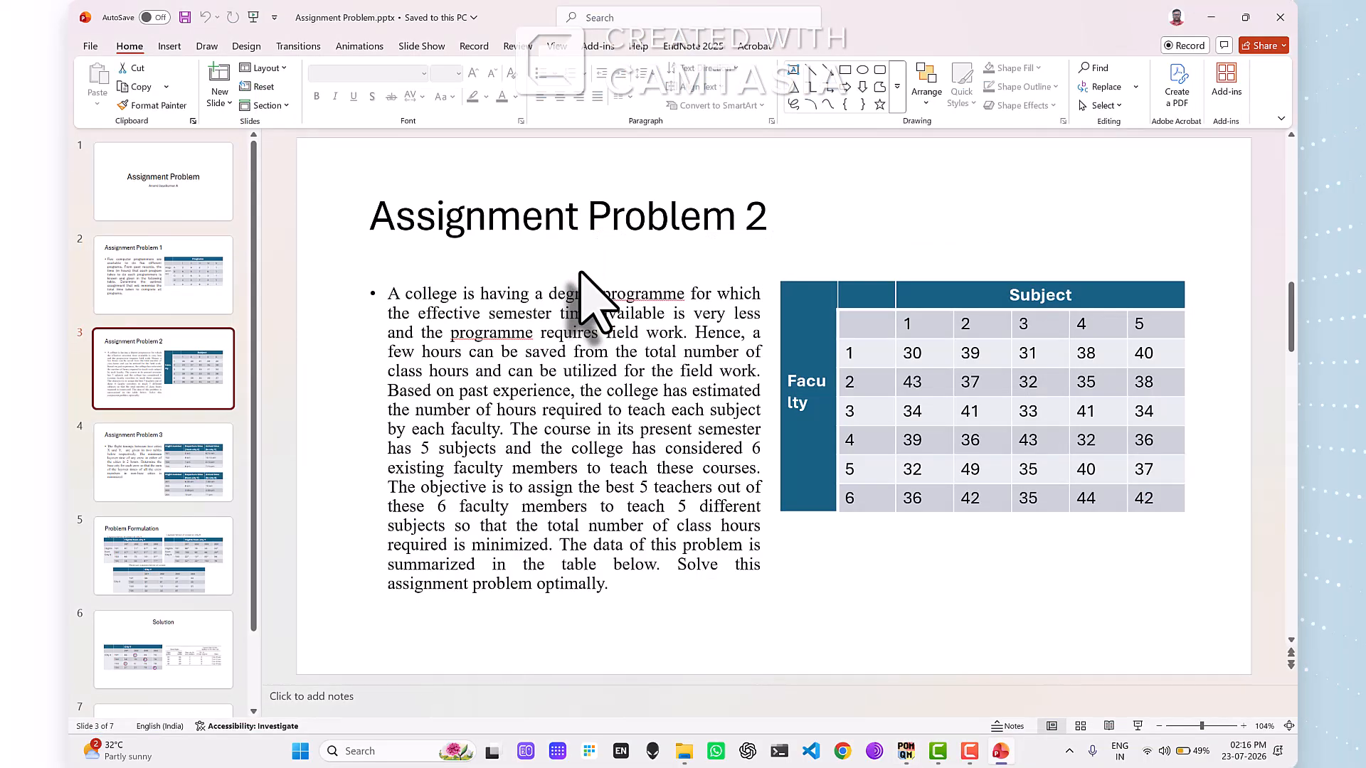
key(alt+Tab)
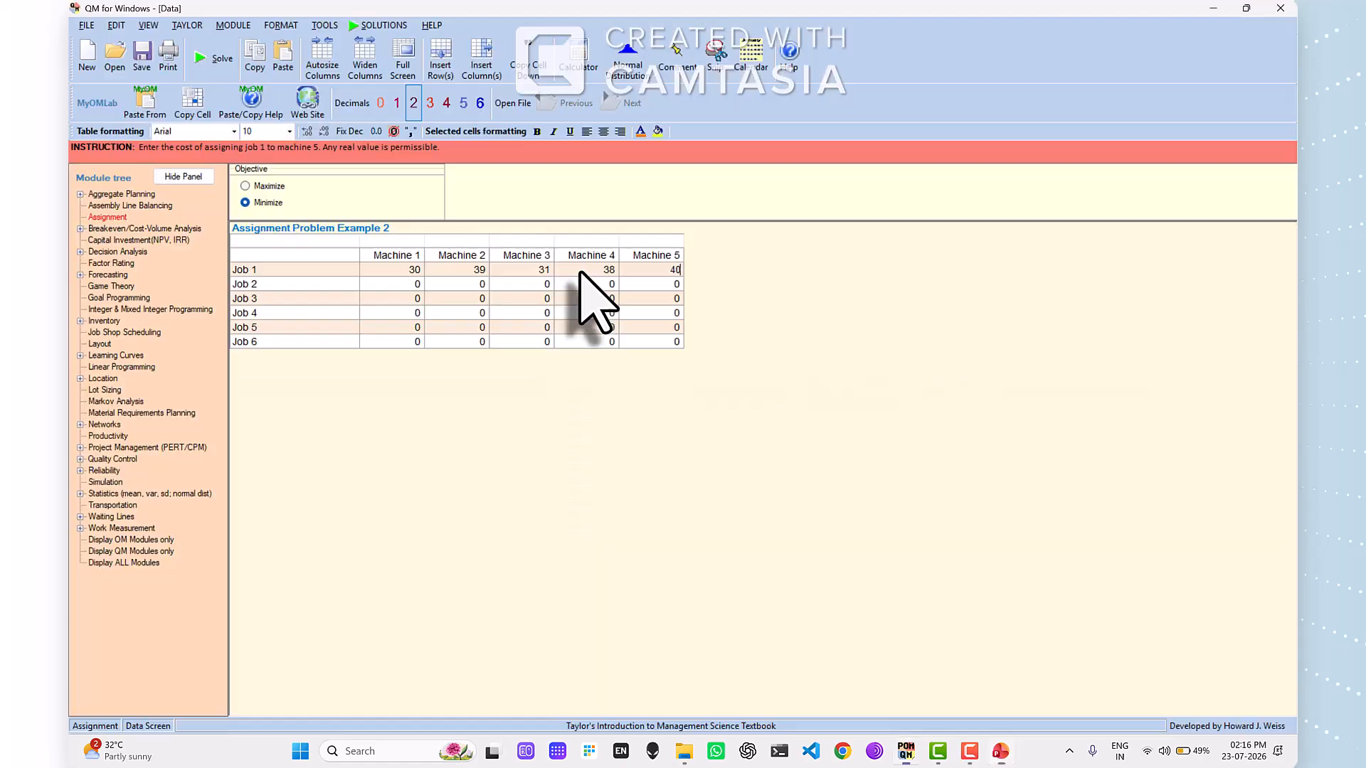
click(406, 283)
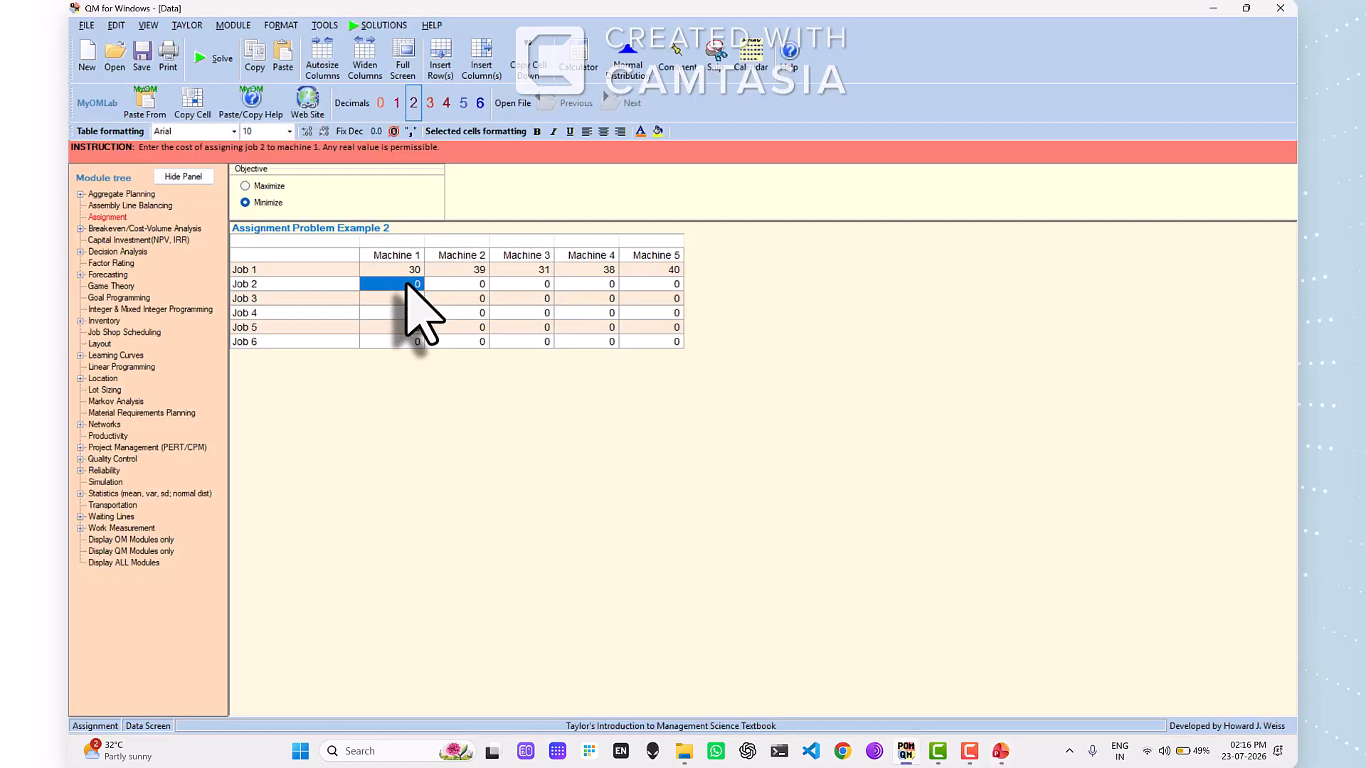
text(43)
key(Tab)
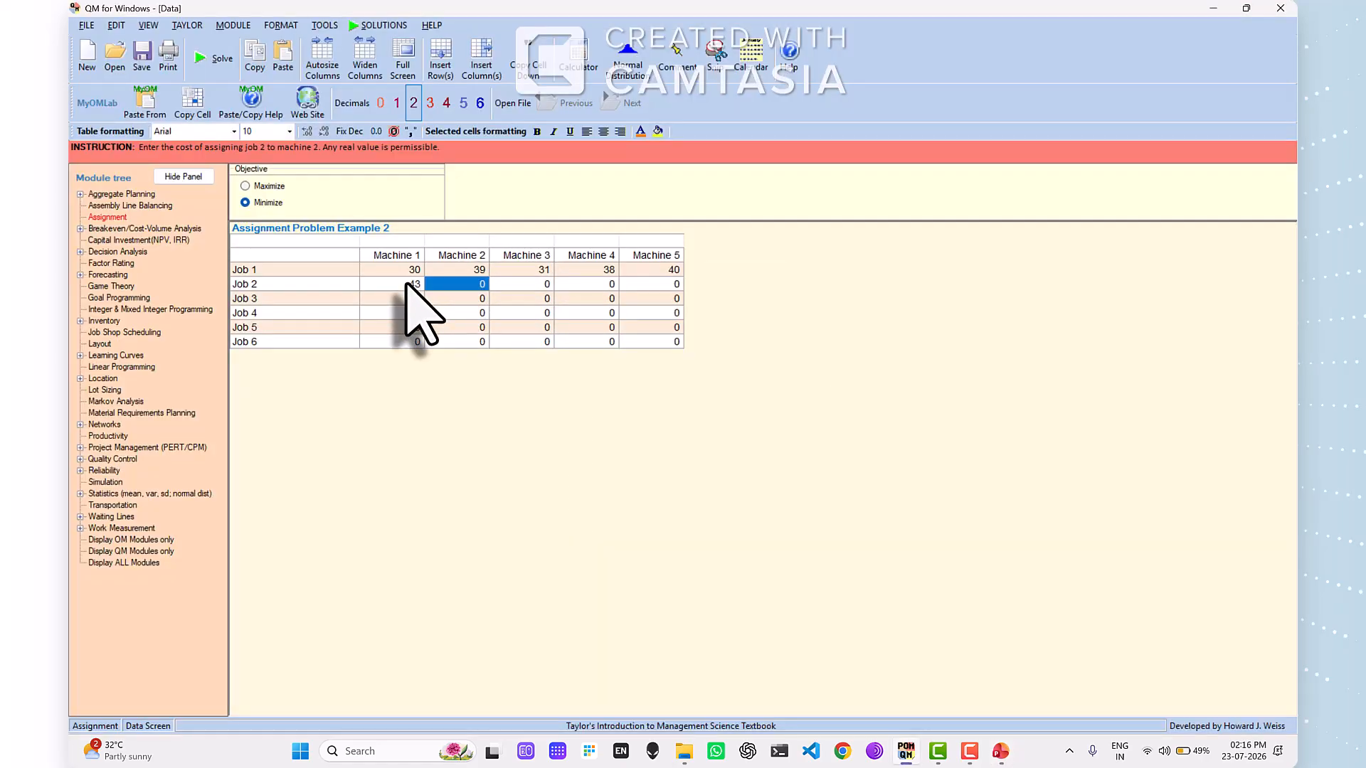
text(37)
key(Tab)
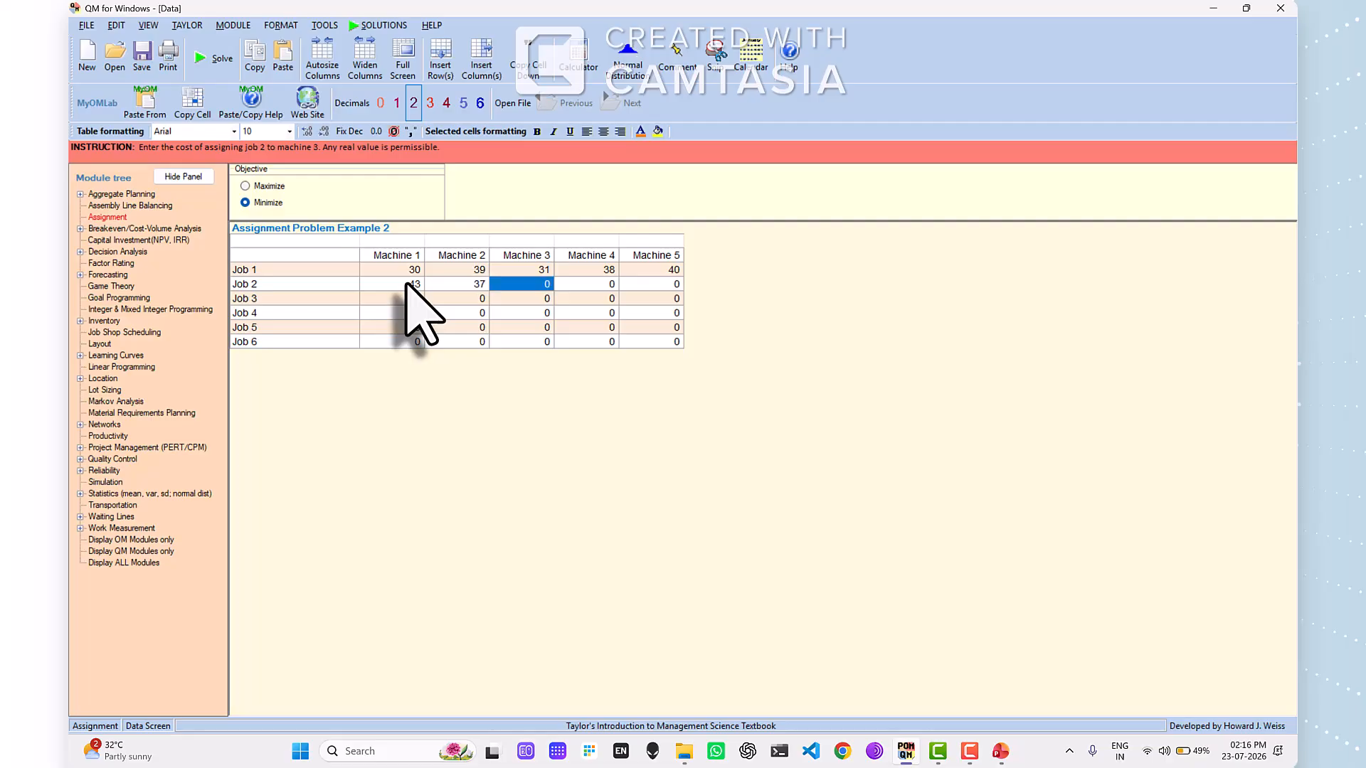
text(3)
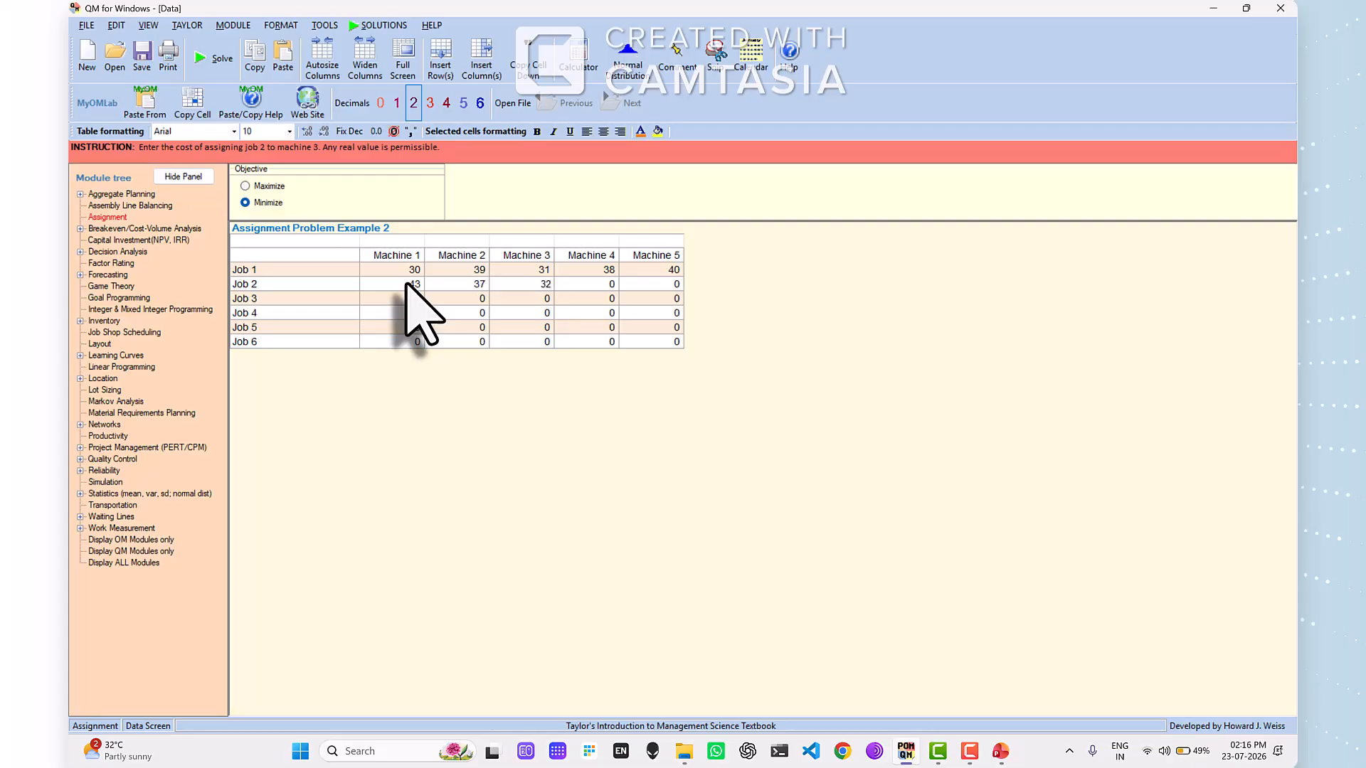
text(2)
- Check faculty 2's remaining hours on the PowerPoint slide and enter Job 2's costs for Machines 4 and 5 as 35 and 38
key(alt+Tab)
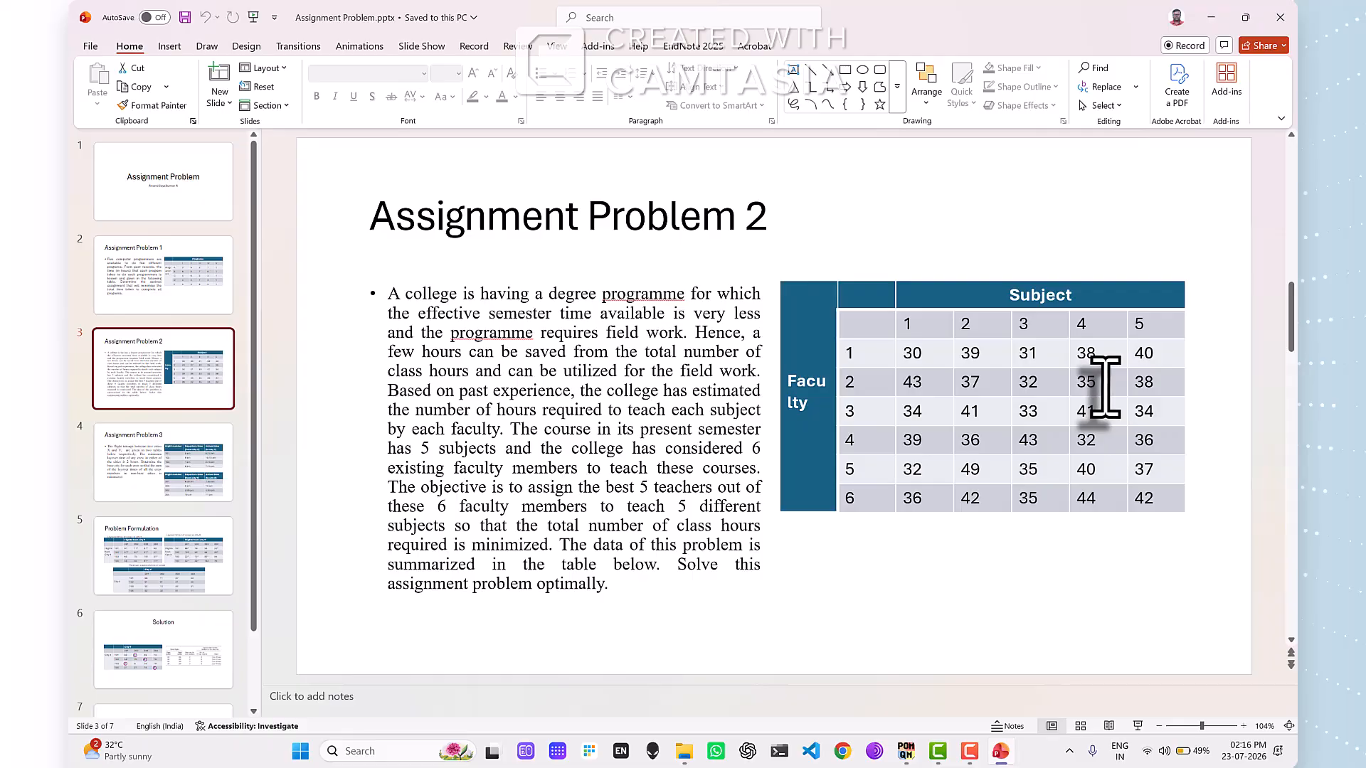
key(alt+Tab)
click(596, 284)
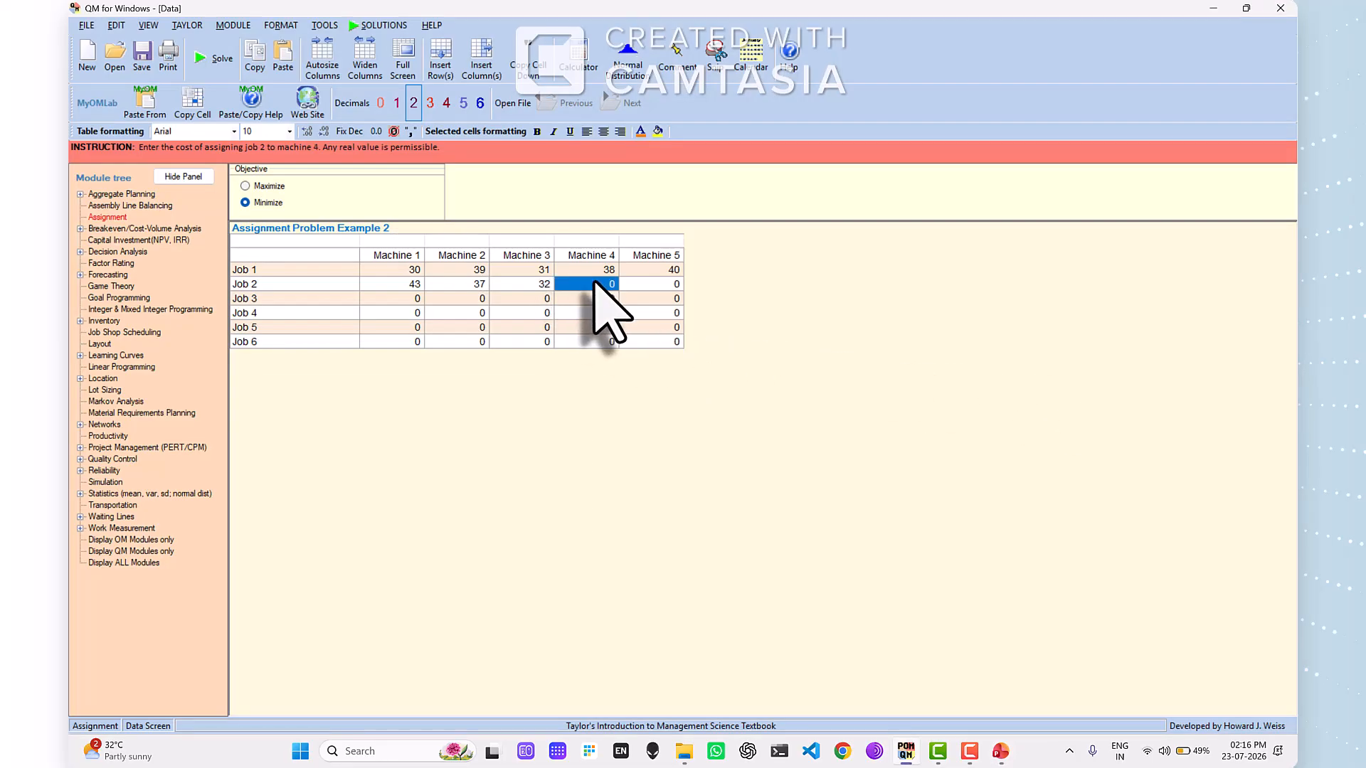
text(35)
key(Tab)
text(3)
- Check faculty 3's hours on the PowerPoint slide and enter Job 3's costs for Machines 1 to 3 as 34, 41 and 33
key(alt+Tab)
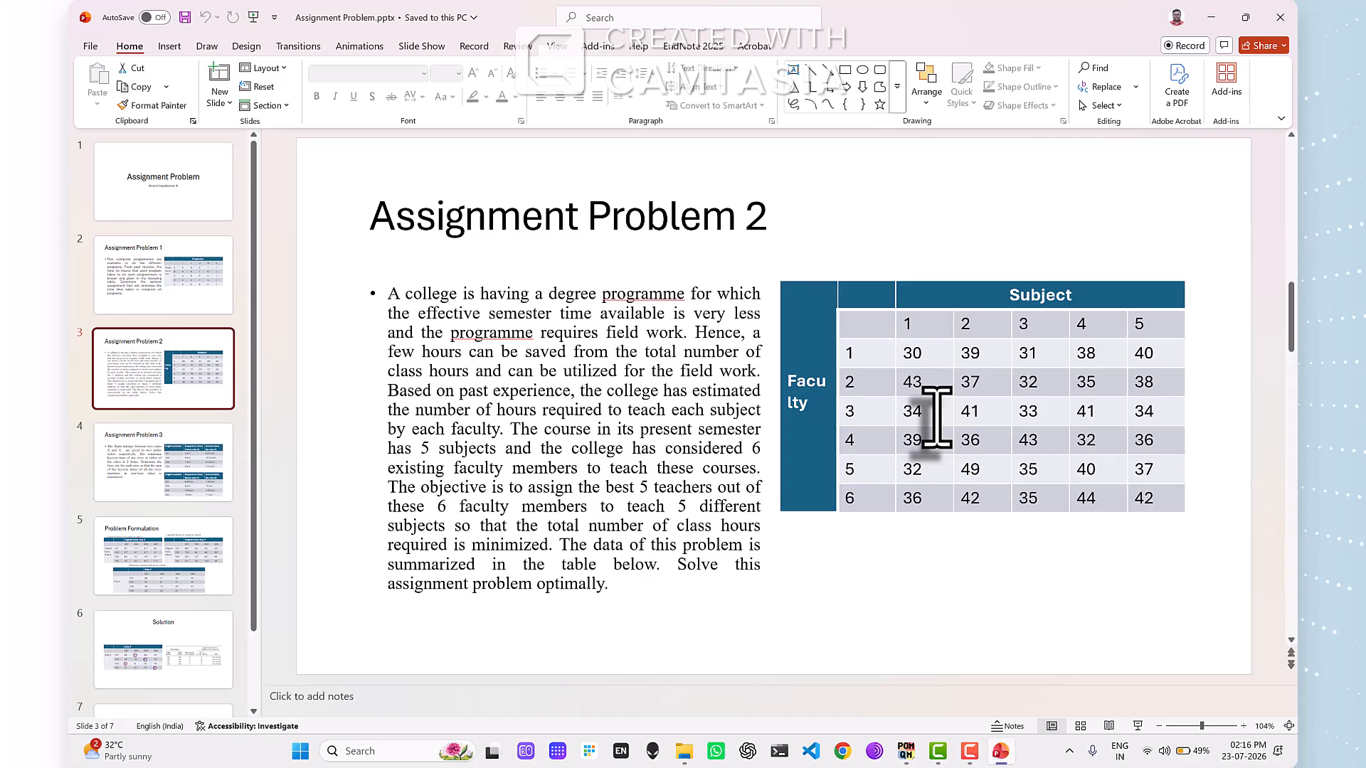
key(alt+Tab)
click(411, 300)
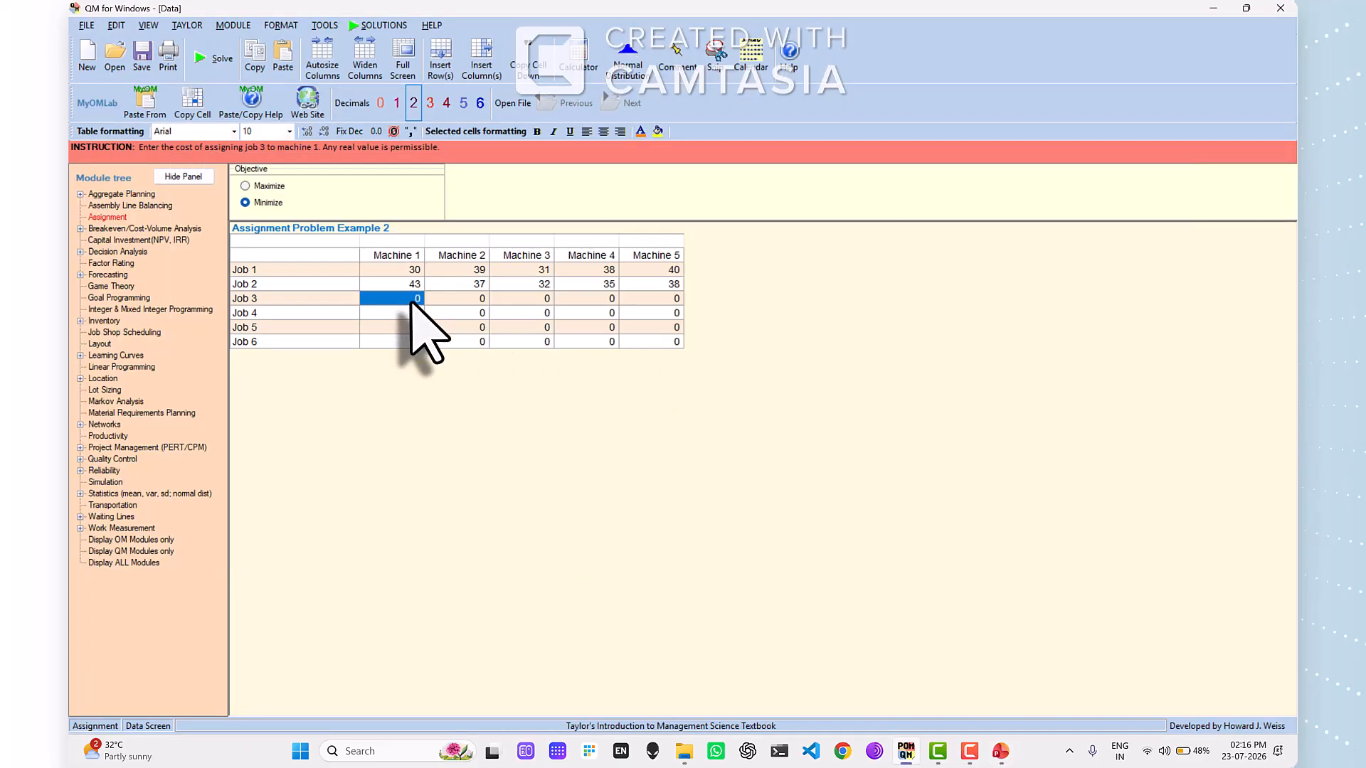
text(3)
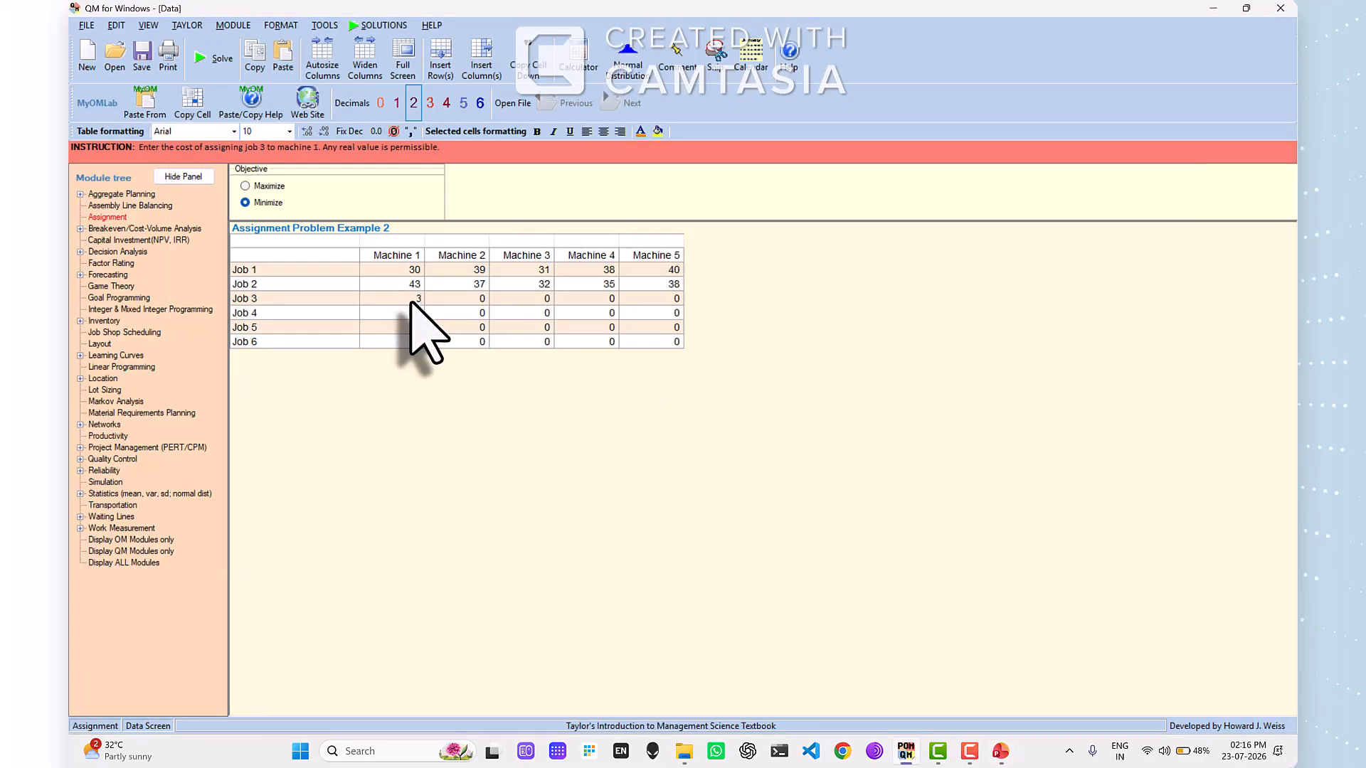
text(4)
key(Tab)
text(4)
key(Tab)
text(33)
- Check faculty 3's remaining hours on the PowerPoint slide and enter Job 3's costs for Machines 4 and 5 as 41 and 34
key(alt+Tab)
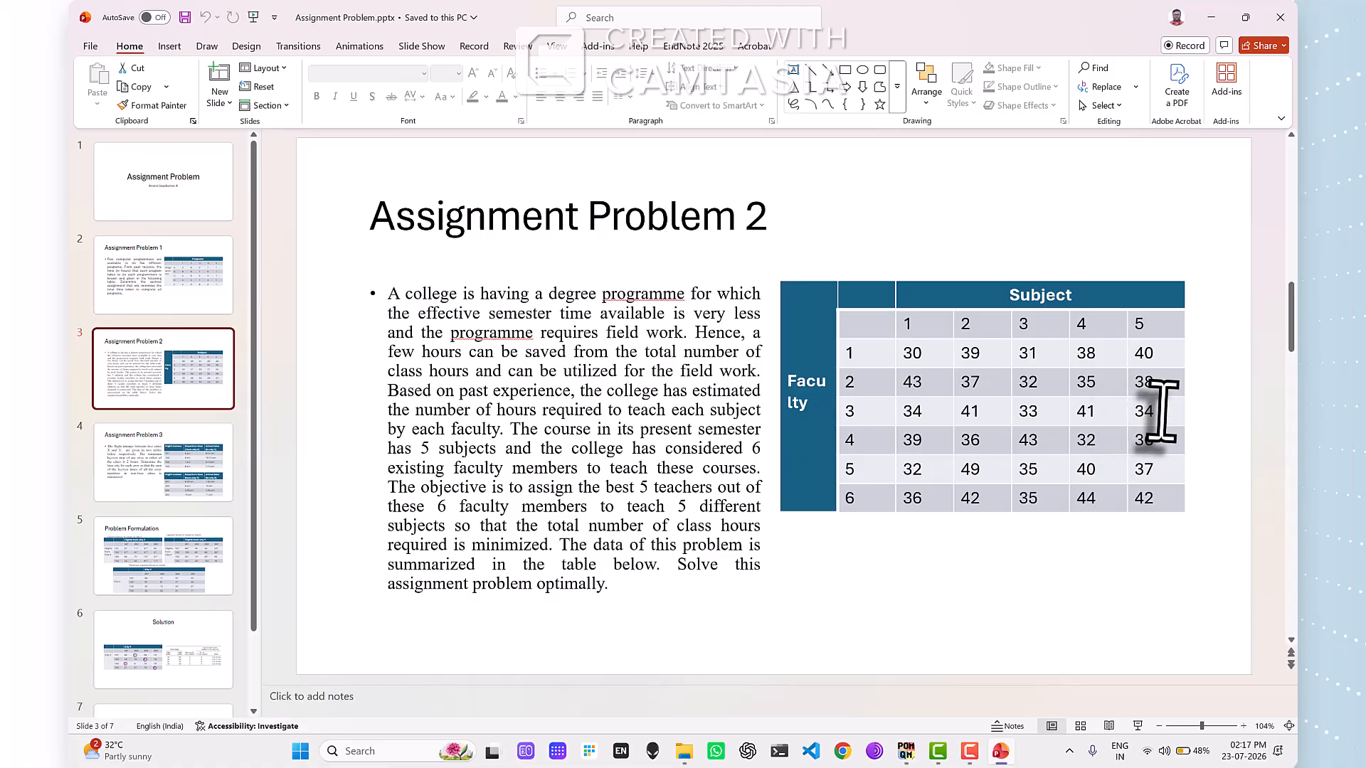
key(alt+Tab)
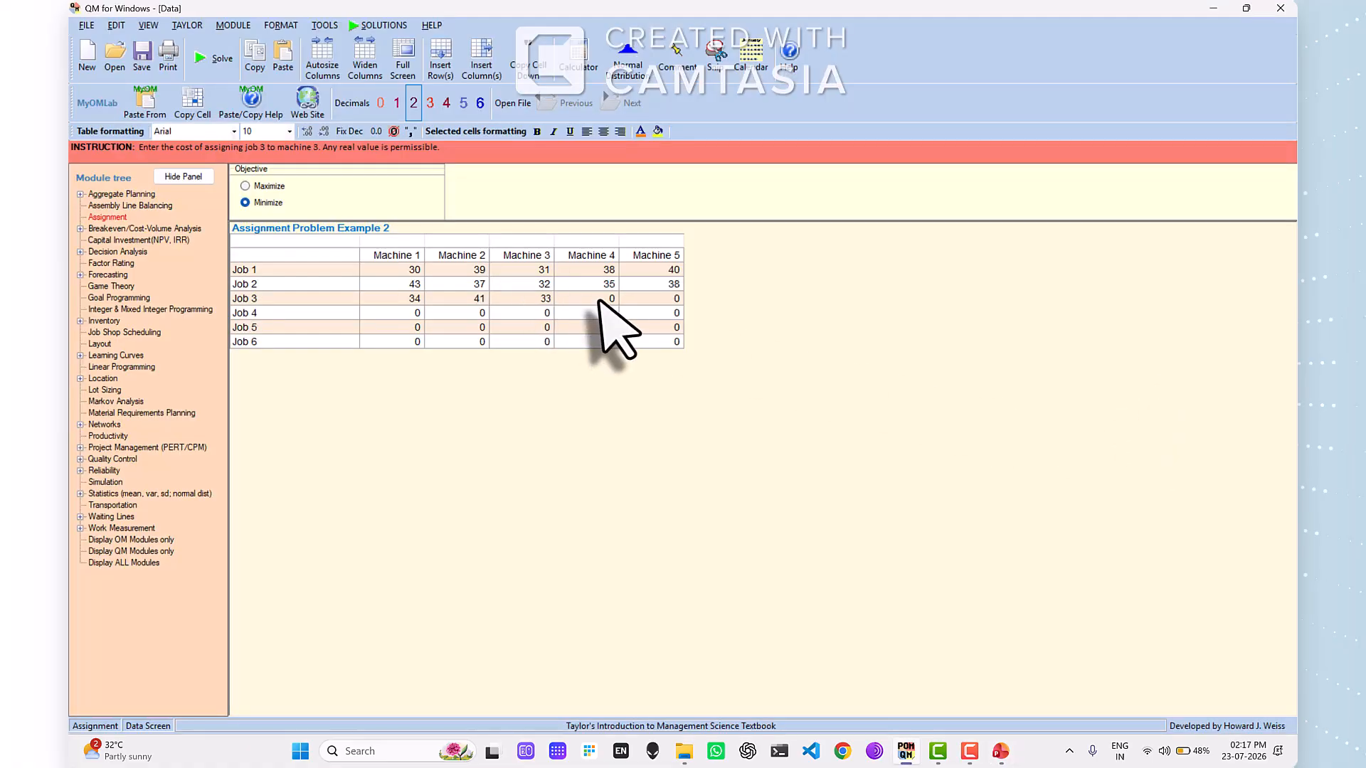
text(4)
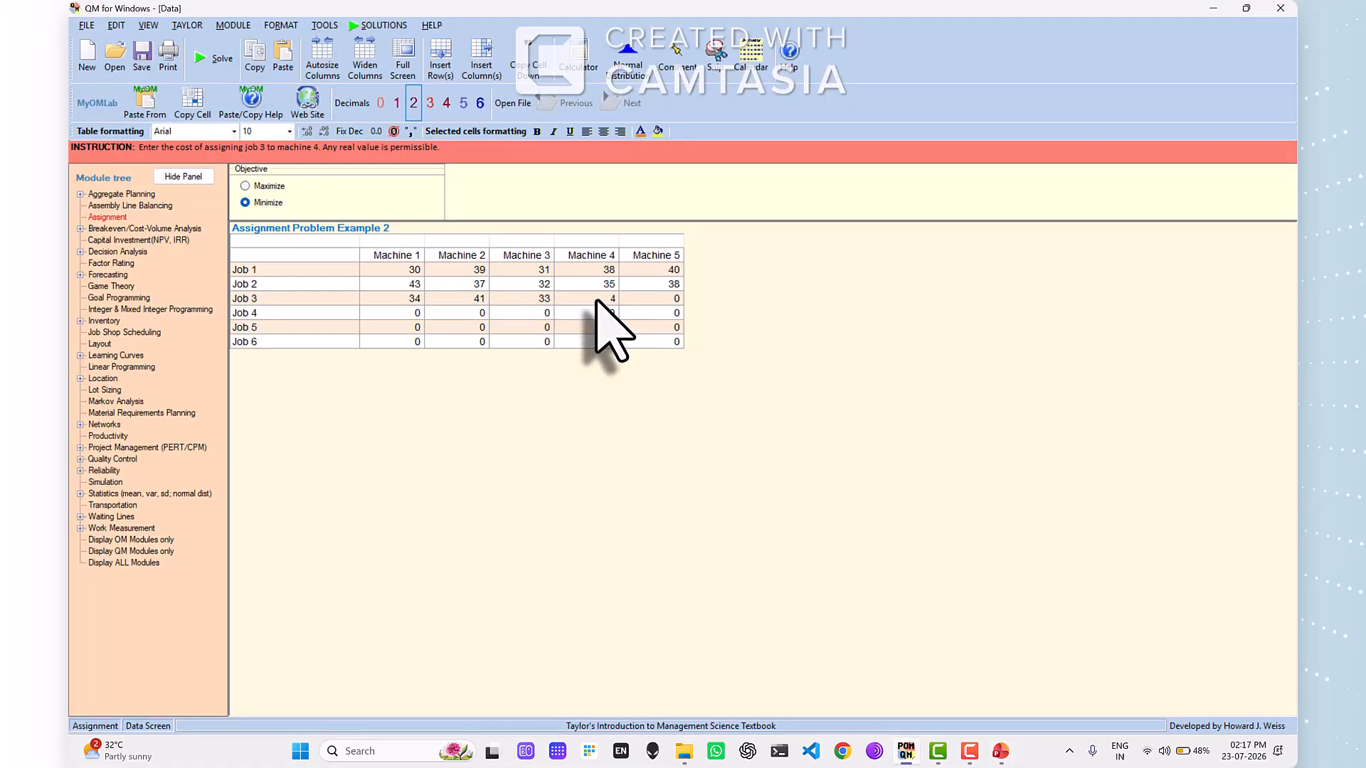
text(1)
click(655, 303)
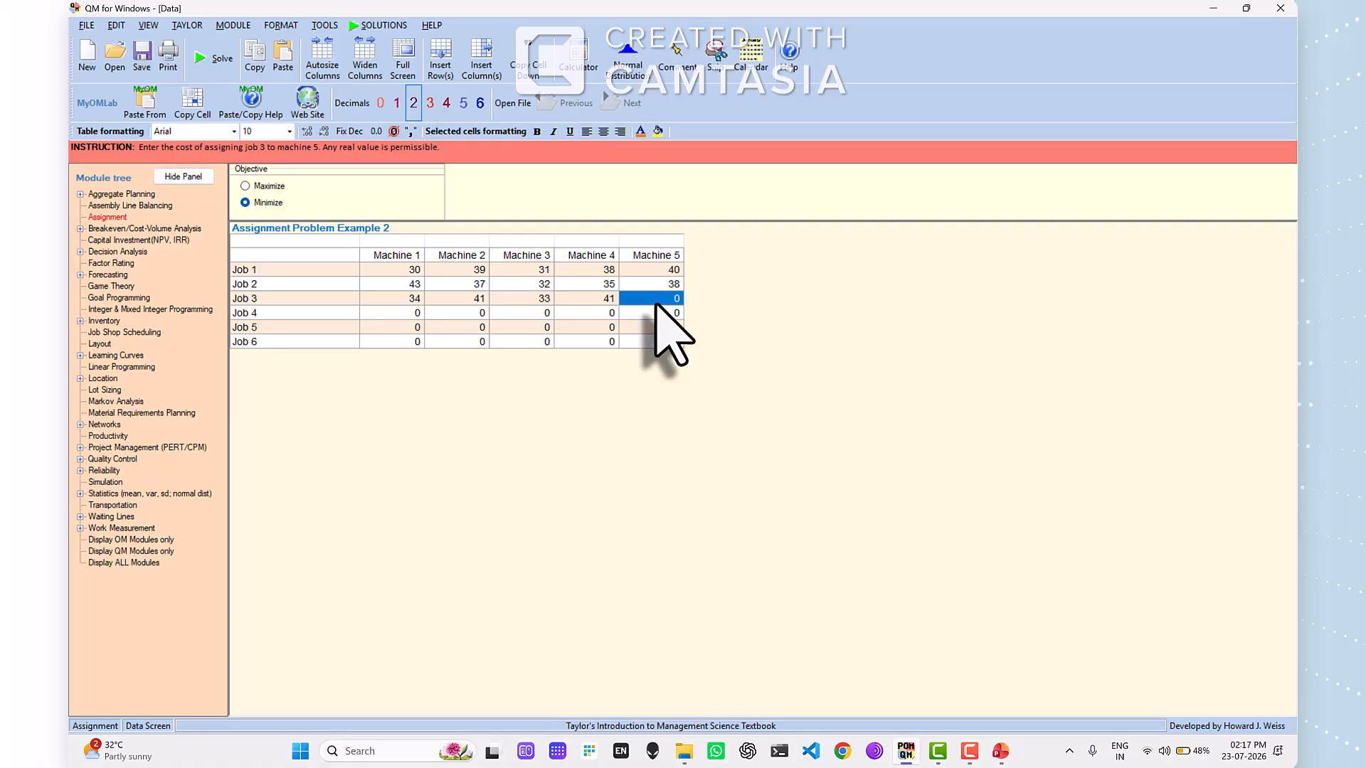
text(34)
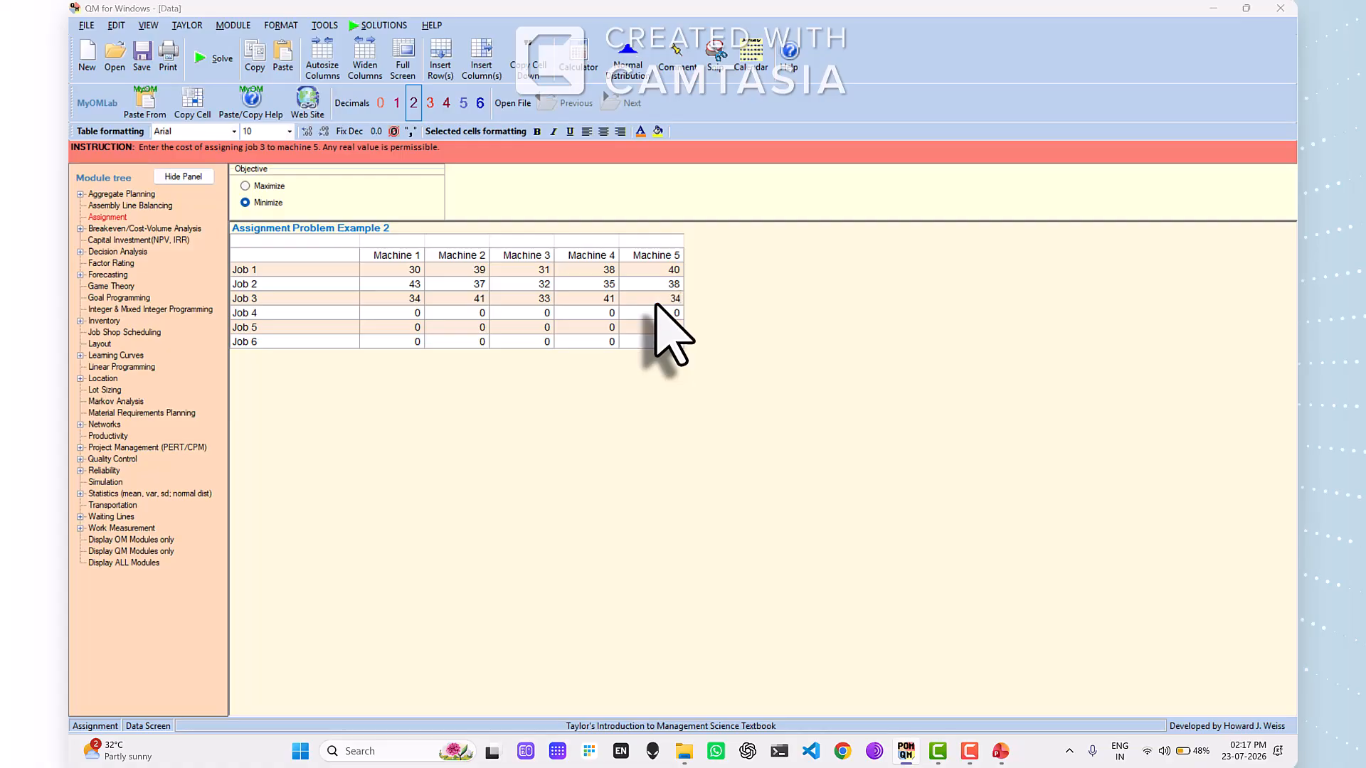
- Check faculty 4's hours on the PowerPoint slide and enter Job 4's costs for Machines 1 to 3 as 39, 36 and 43
key(alt+Tab)
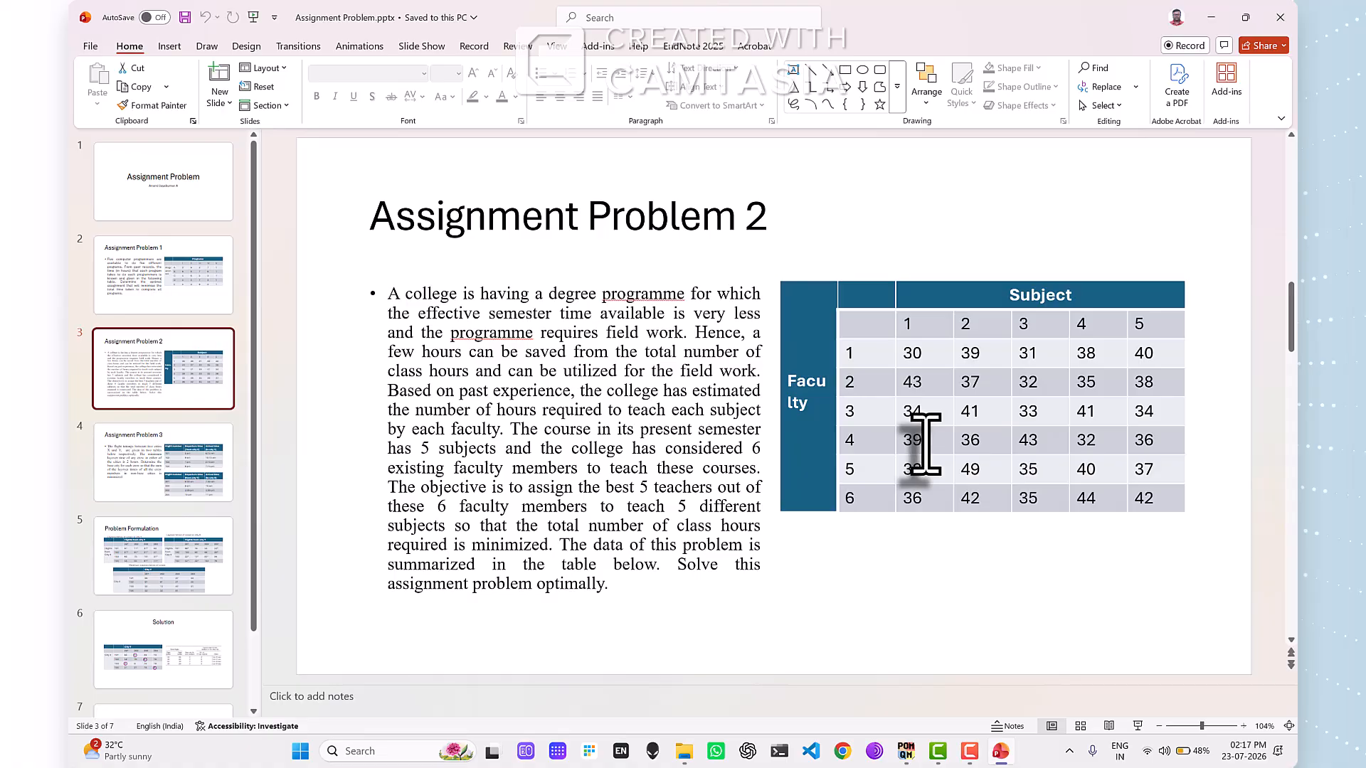
key(alt+Tab)
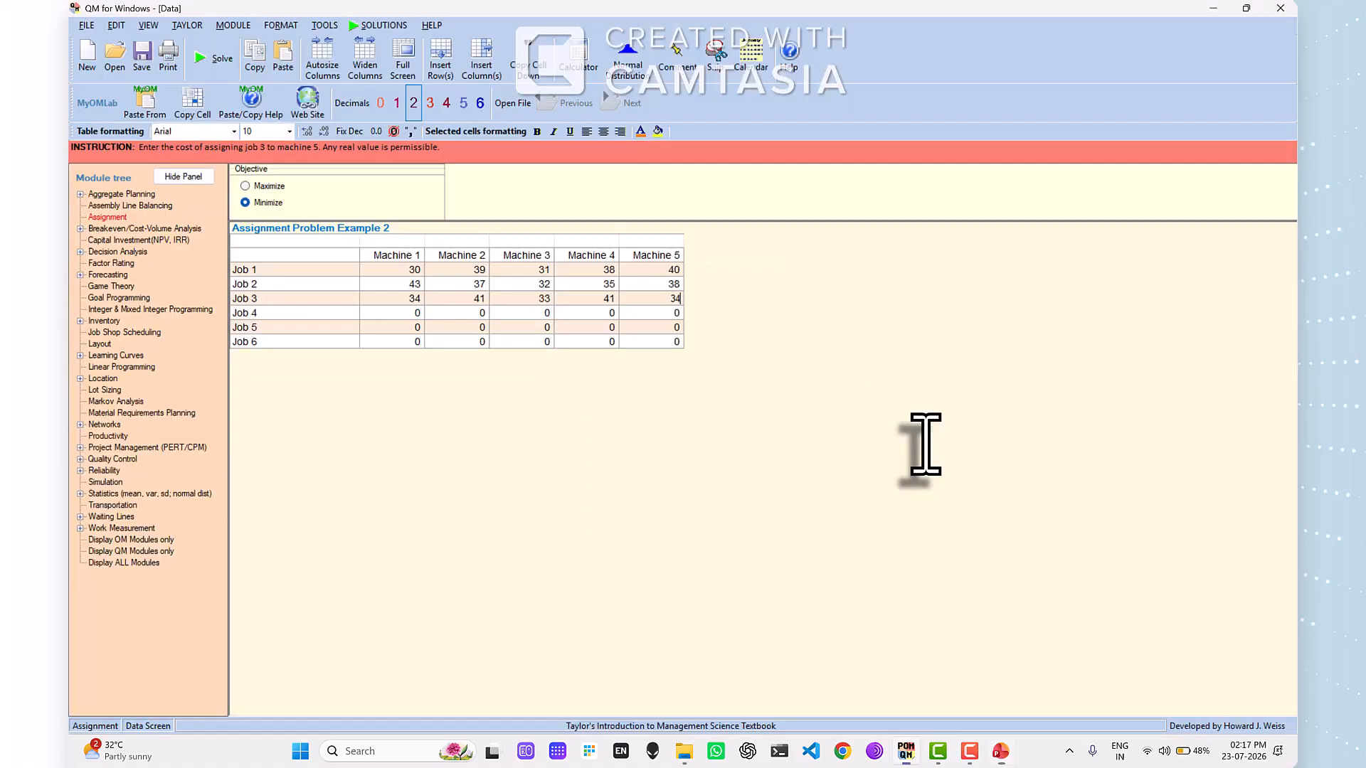
click(402, 318)
text(39)
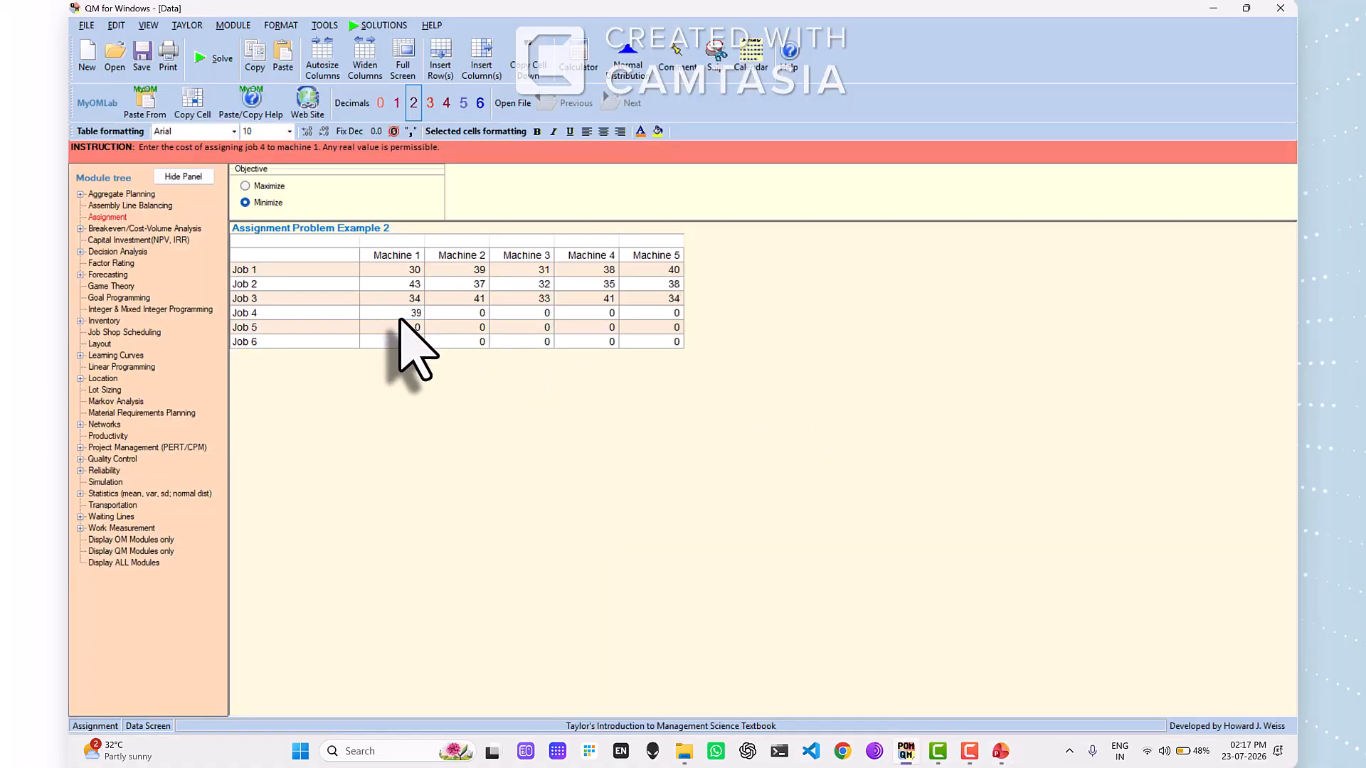
key(Tab)
text(3)
key(Tab)
text(43)
- Check faculty 4's remaining hours on the PowerPoint slide and enter Job 4's costs for Machines 4 and 5 as 32 and 36
key(alt+Tab)
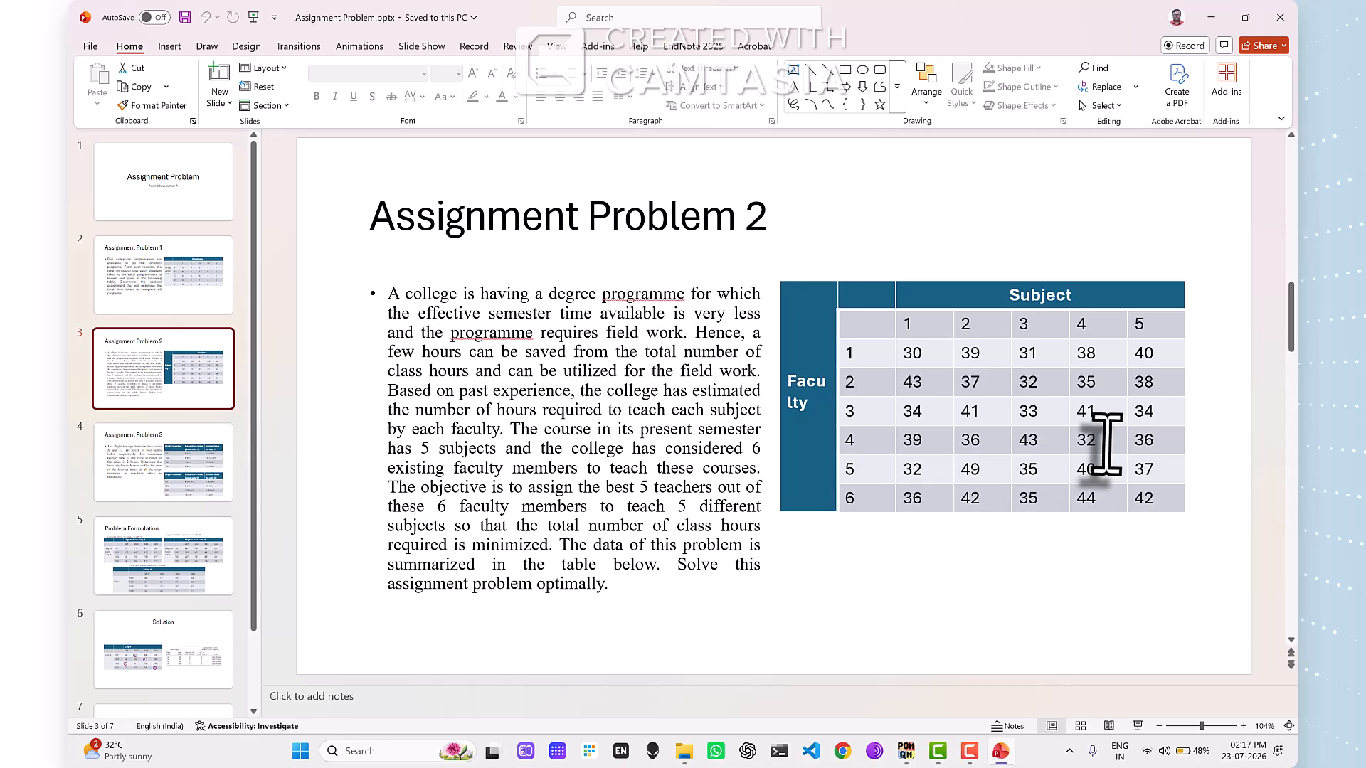
key(alt+Tab)
click(600, 318)
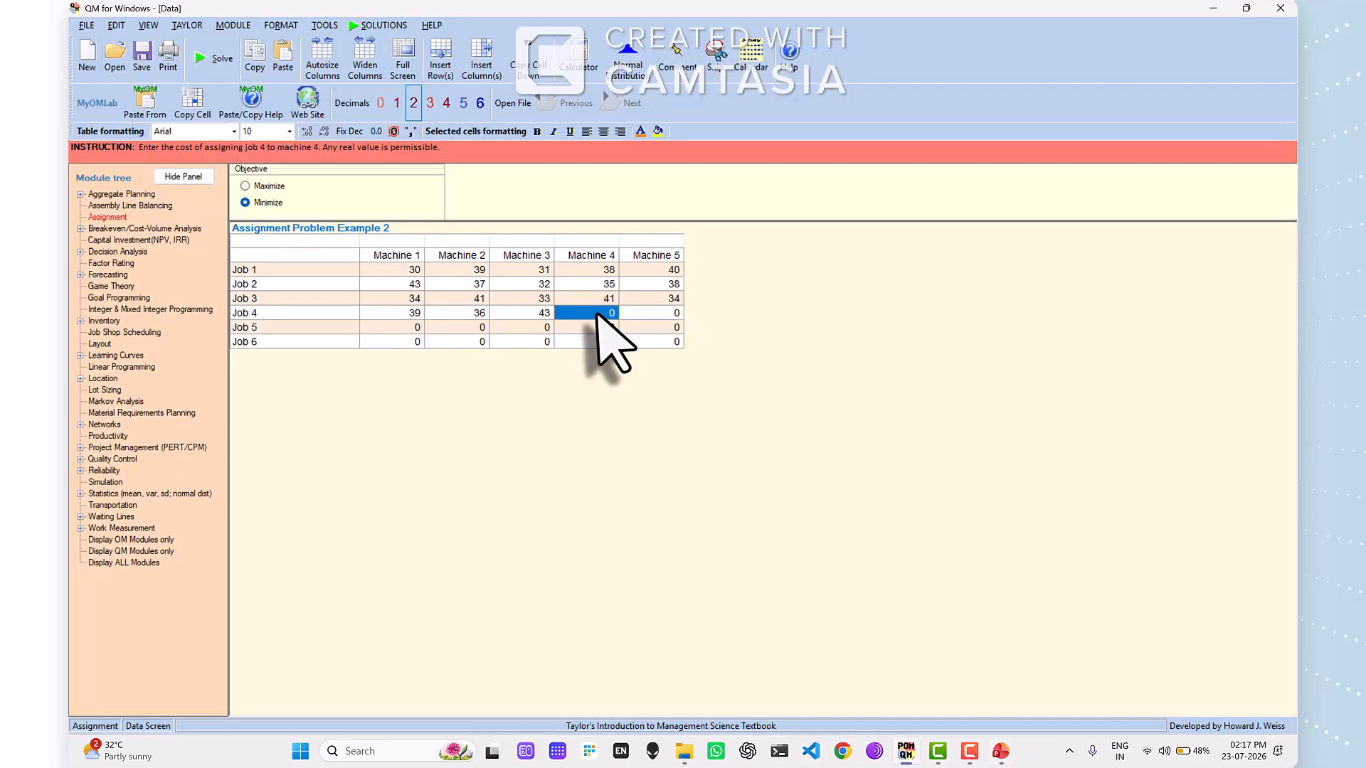
text(32)
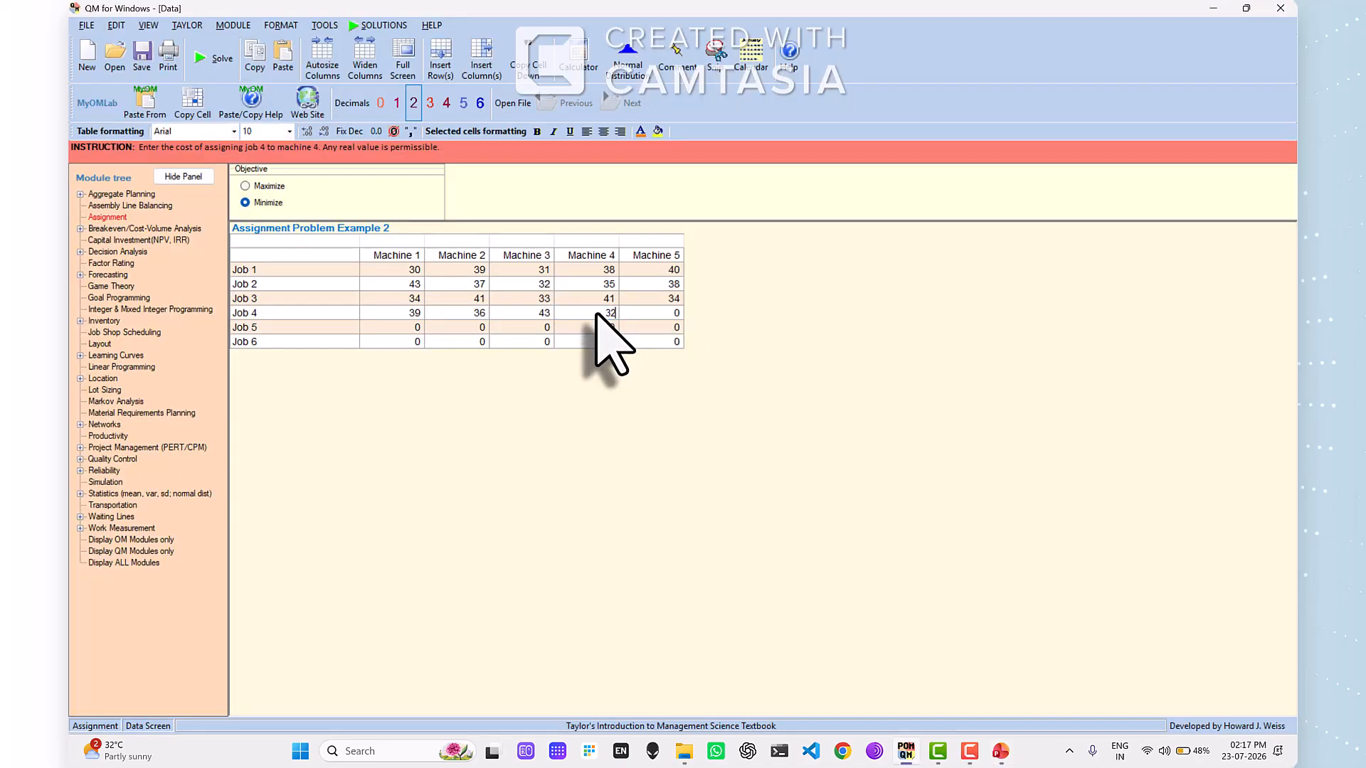
click(644, 315)
text(36)
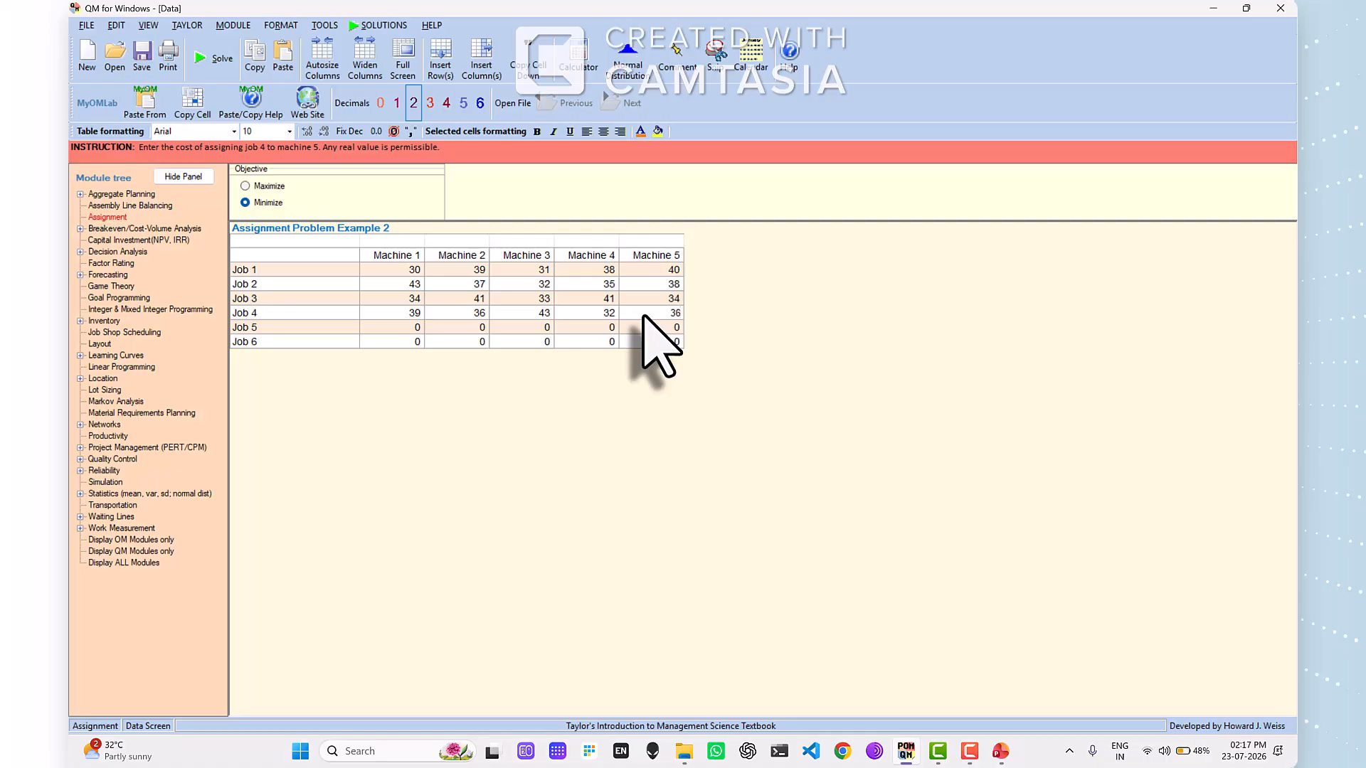
- Check faculty 5's hours on the PowerPoint slide and enter Job 5's costs for Machines 1 to 3 as 32, 49 and 35
key(alt+Tab)
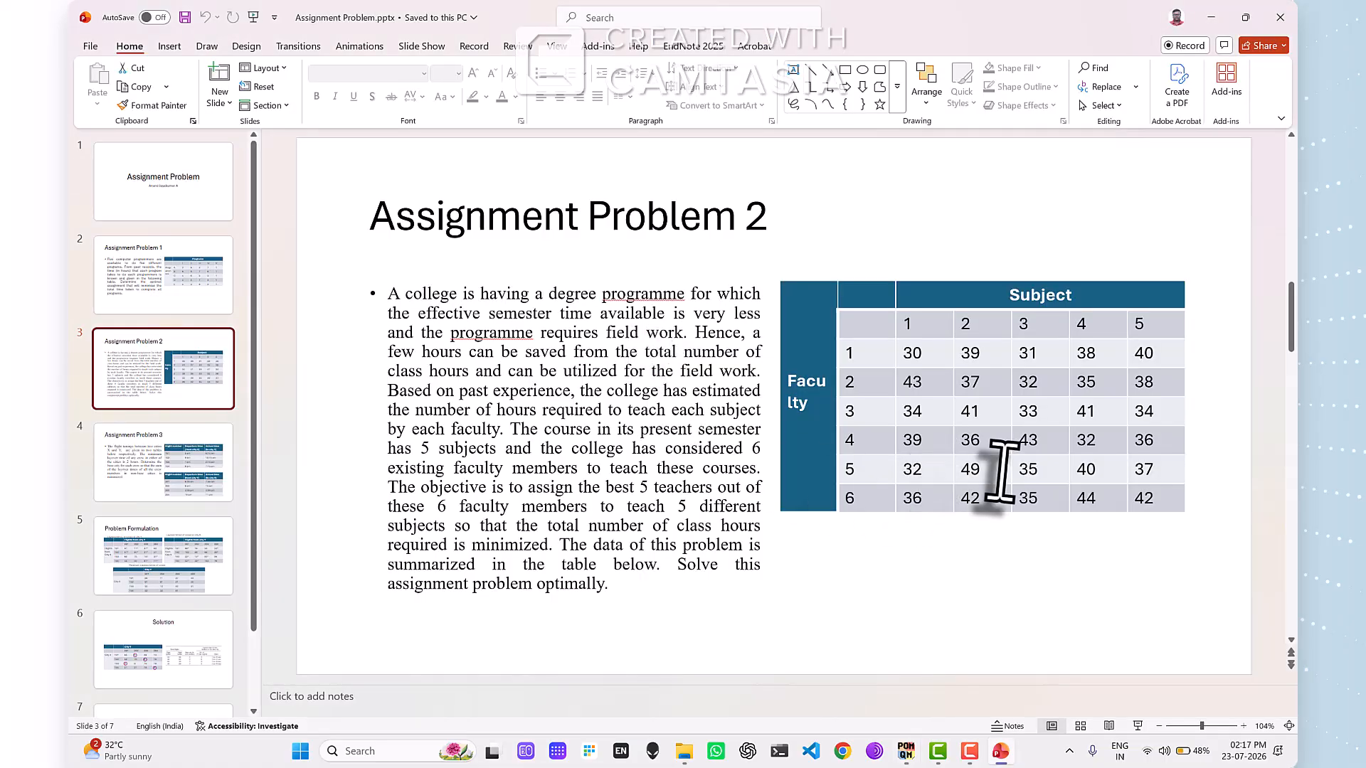
key(alt+Tab)
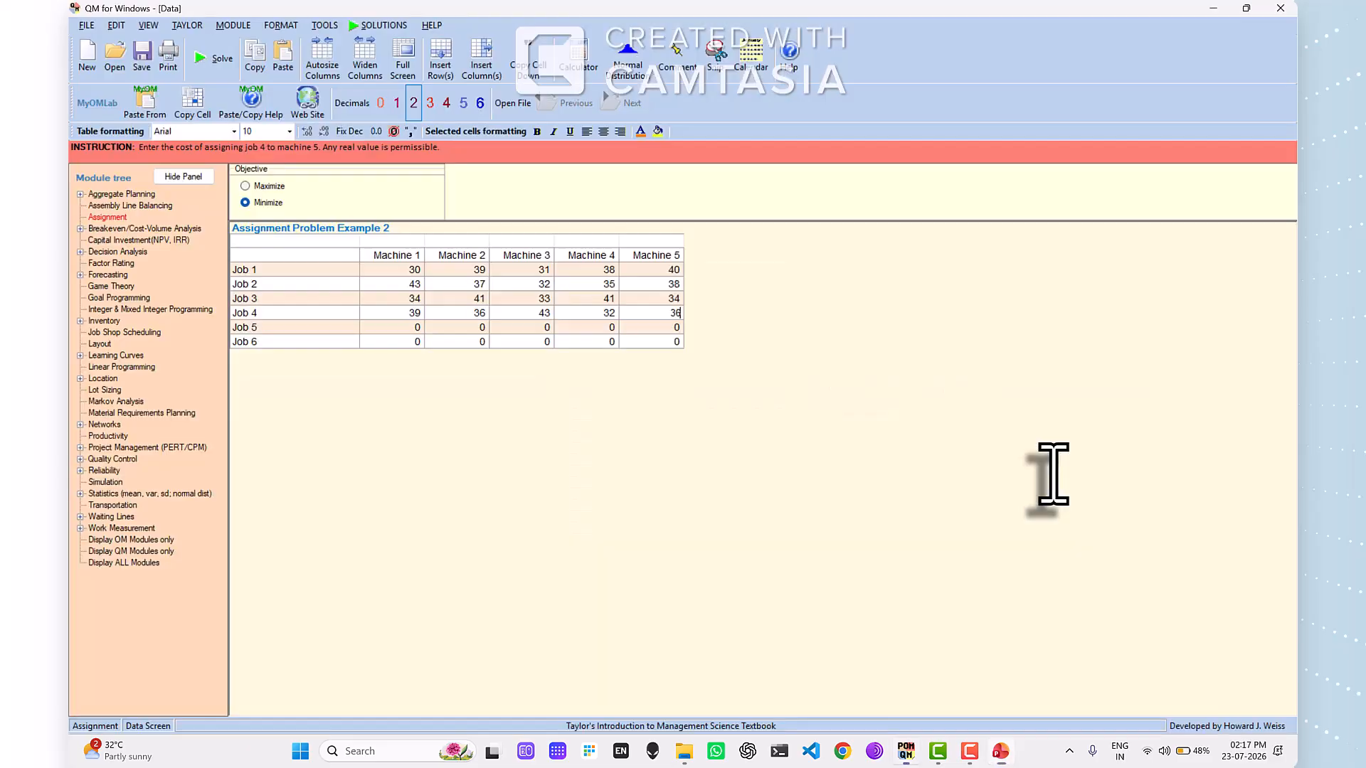
click(415, 327)
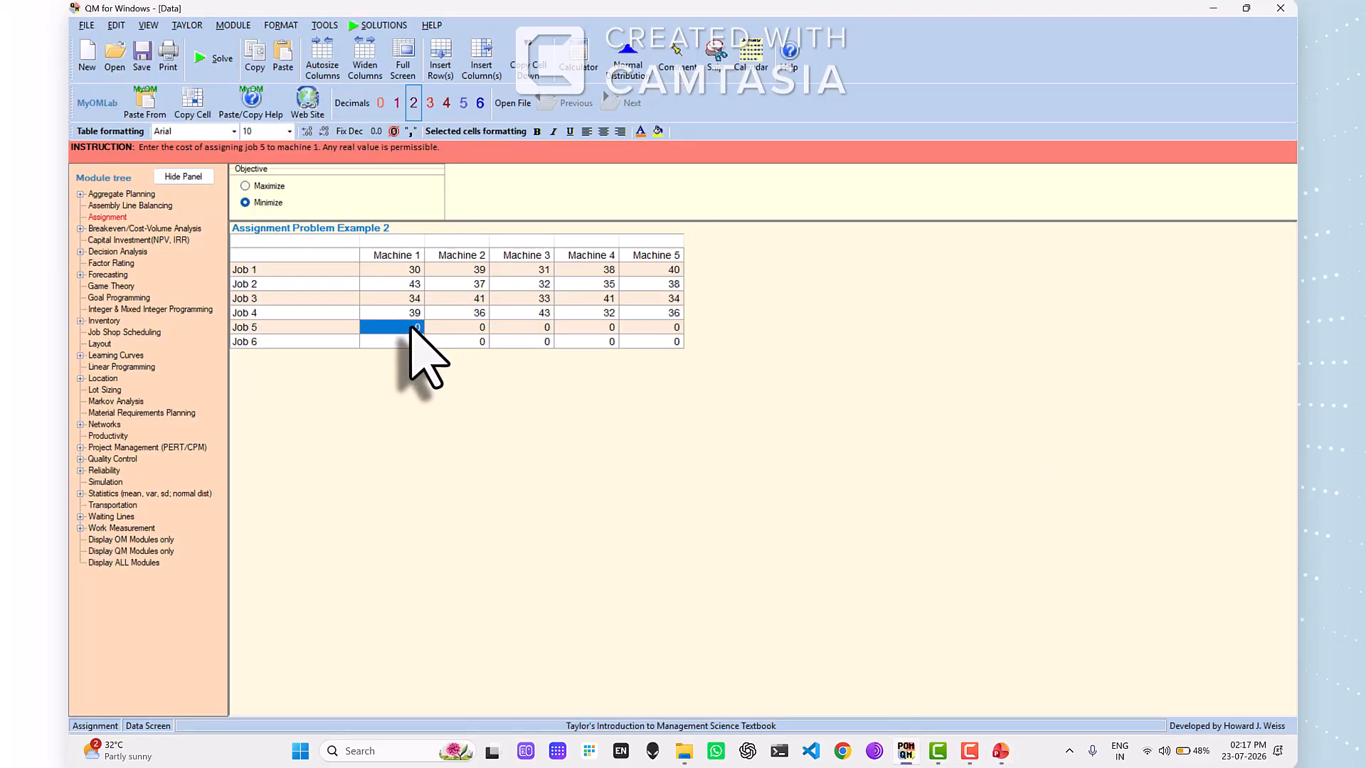
text(32)
key(Tab)
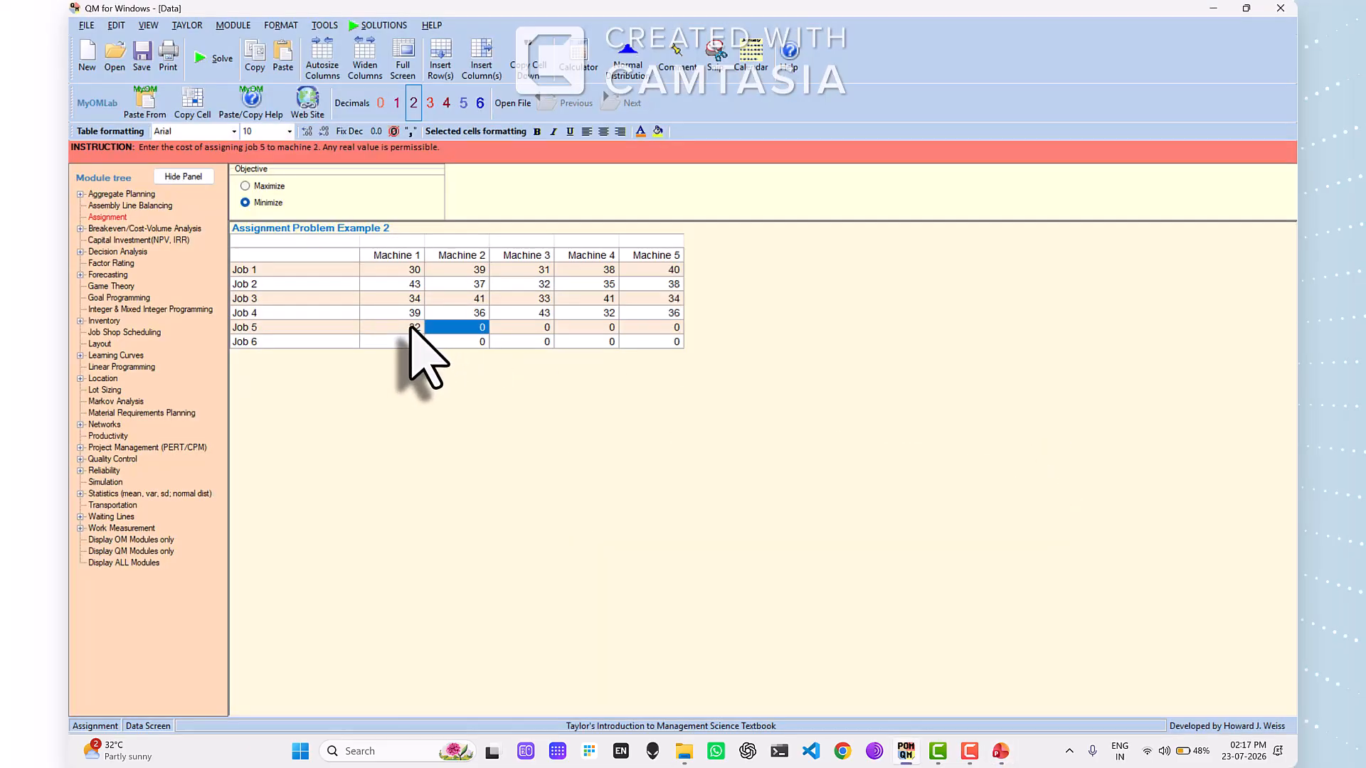
text(49)
key(Tab)
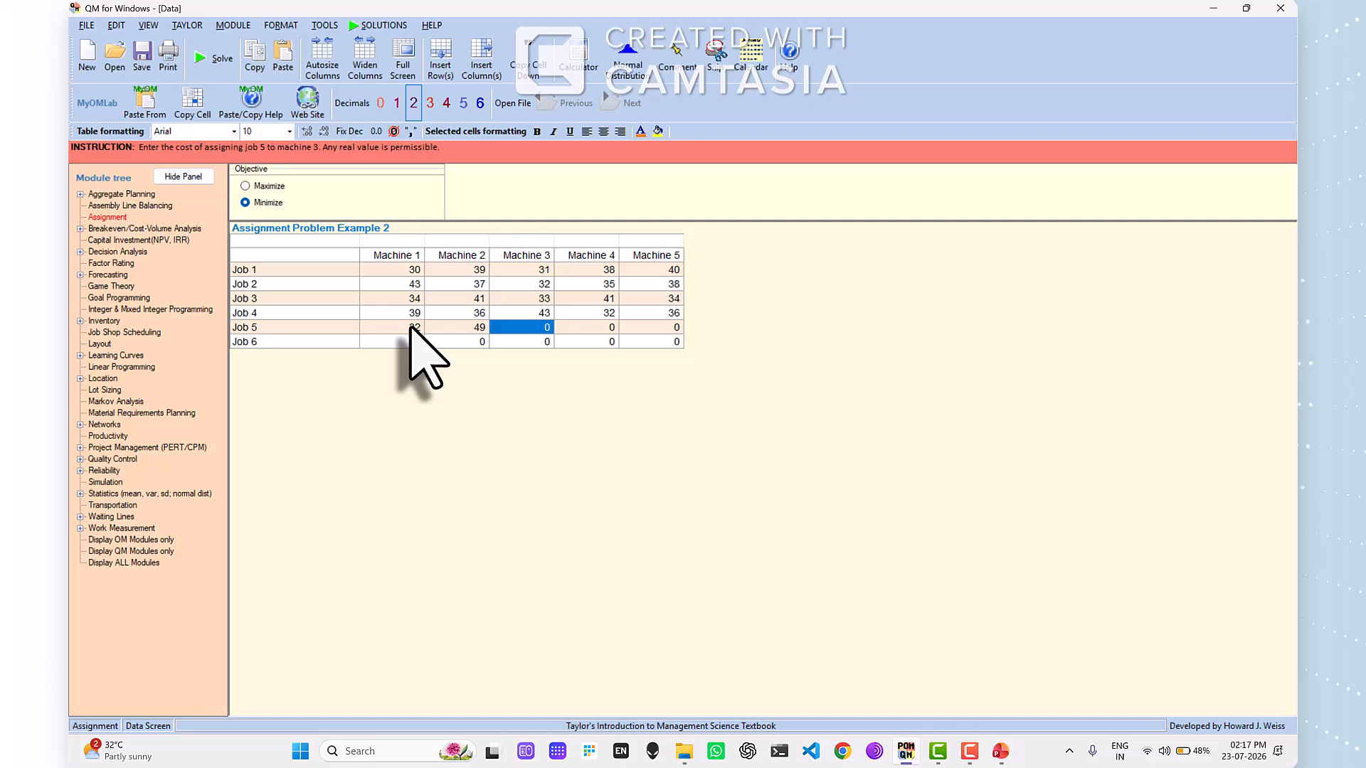
text(35)
- Check faculty 5's remaining hours on the PowerPoint slide and enter Job 5's costs for Machines 4 and 5 as 40 and 37
key(alt+Tab)
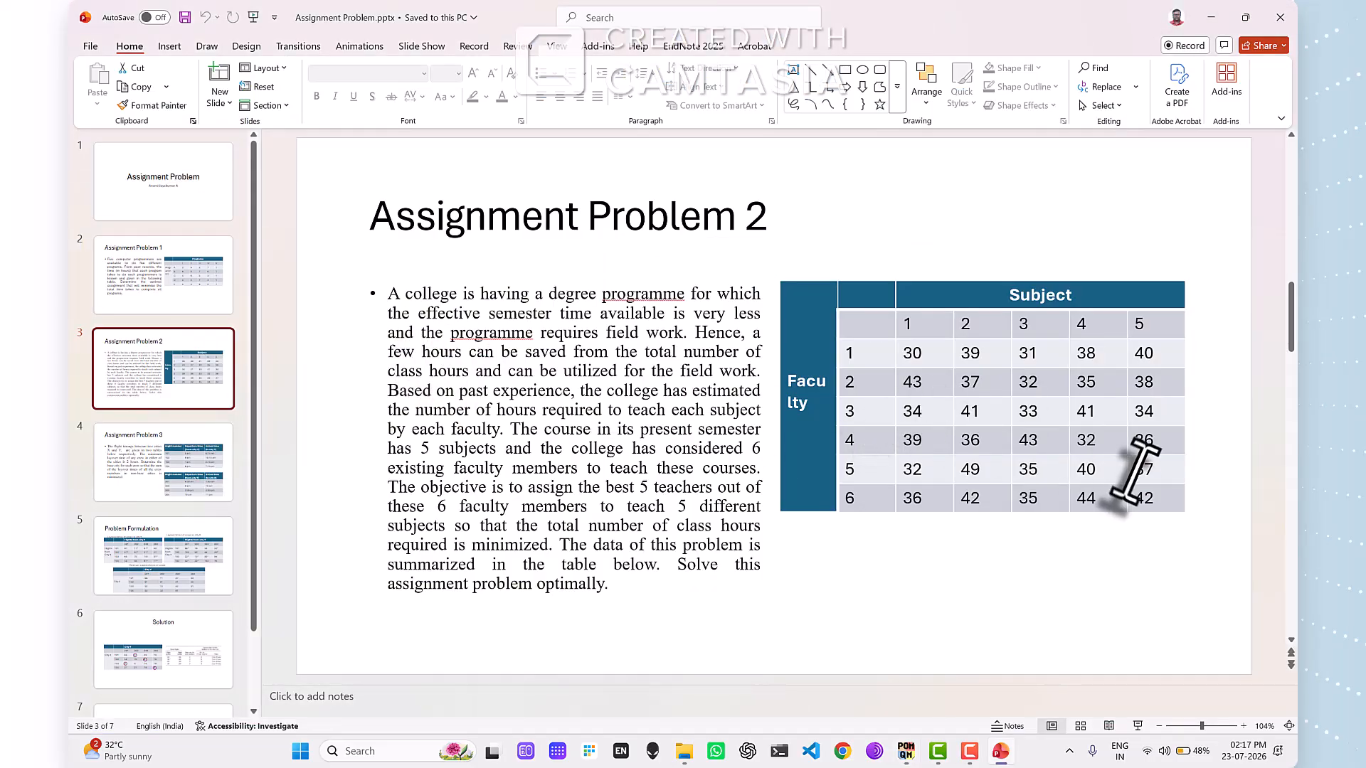
key(alt+Tab)
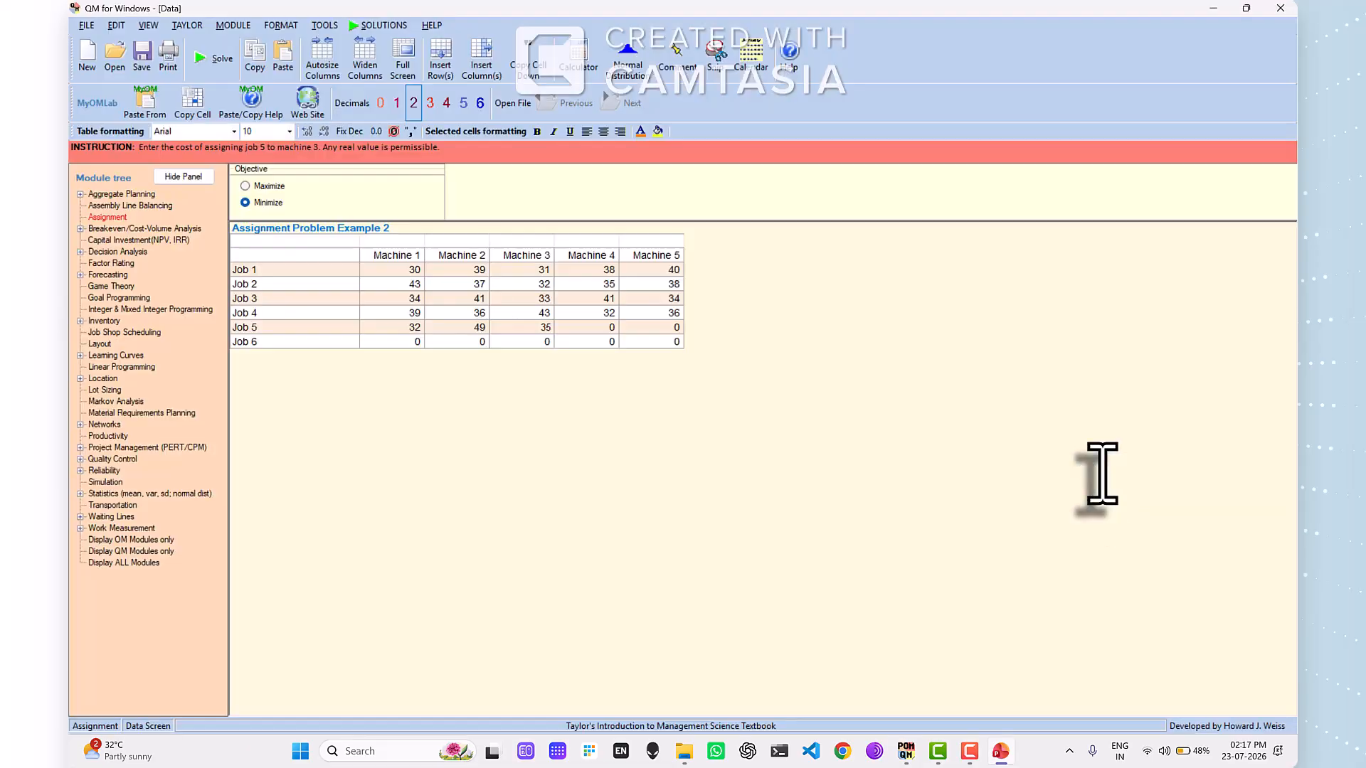
click(581, 328)
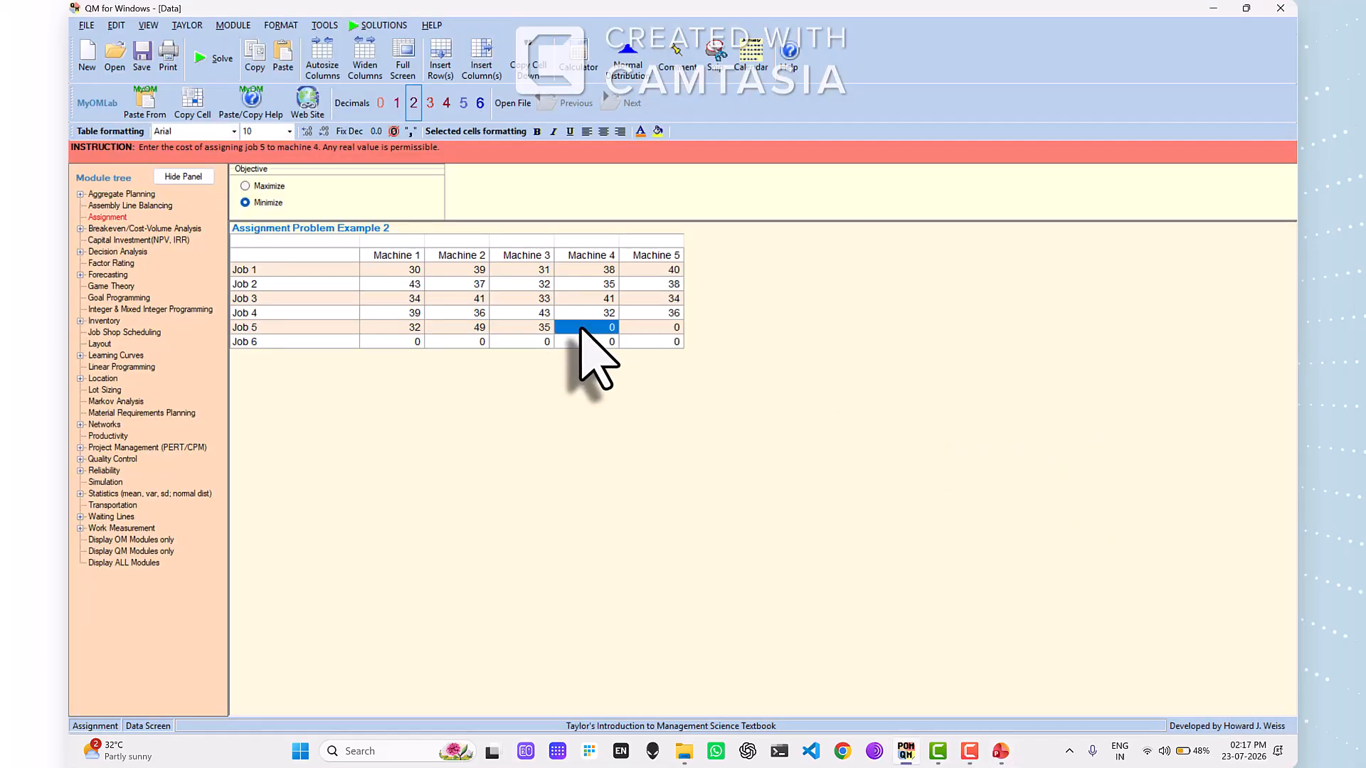
text(40)
key(Tab)
text(37)
- Check faculty 6's hours on the PowerPoint slide and enter Job 6's costs for Machines 1 to 3 as 36, 42 and 35
key(alt+Tab)
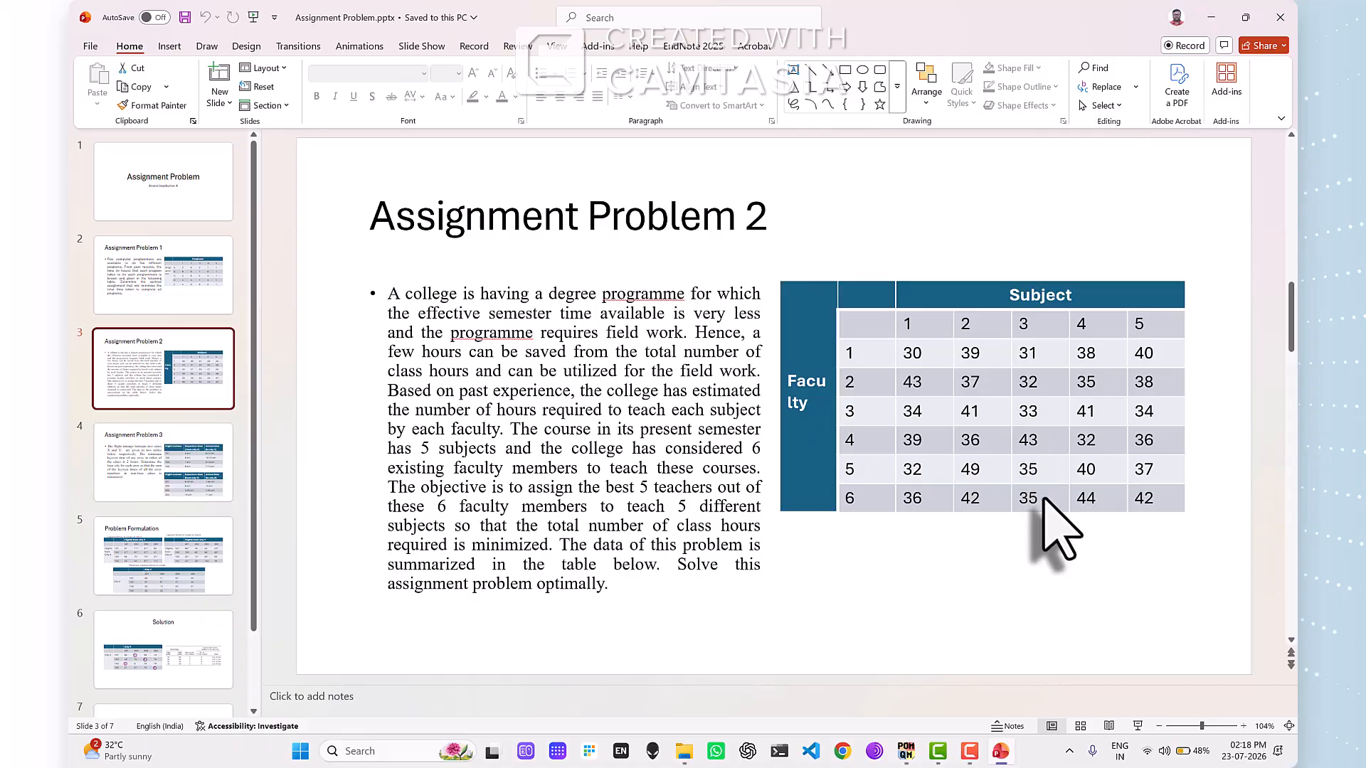
key(alt+Tab)
click(416, 343)
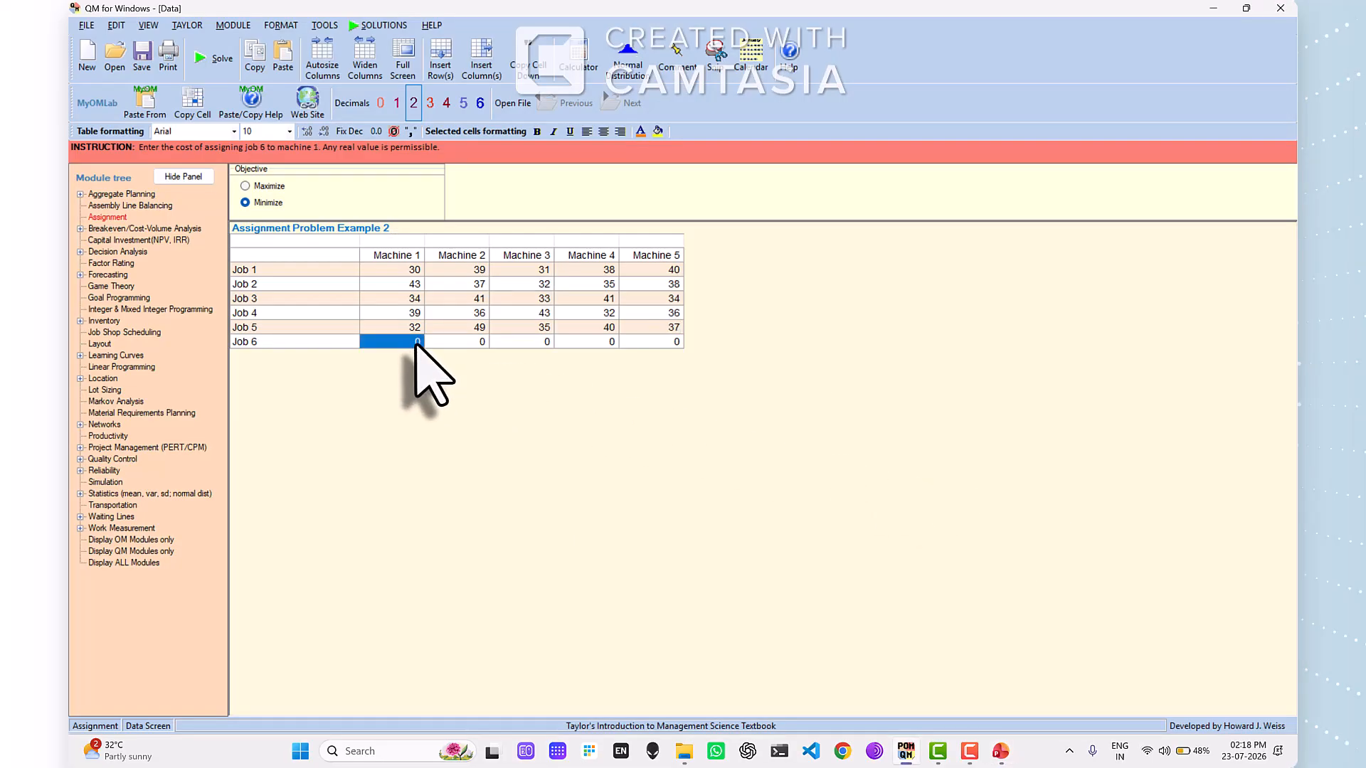
text(36)
key(Tab)
text(42)
key(Tab)
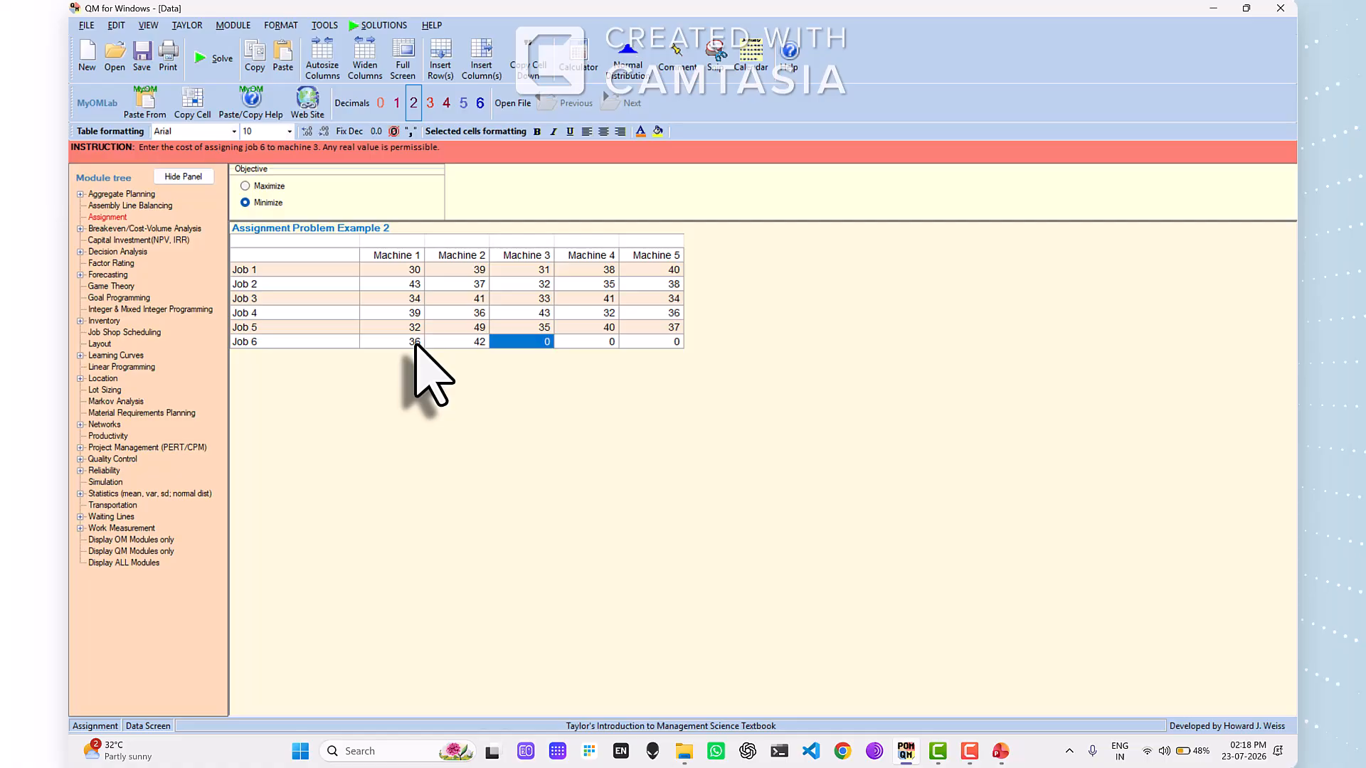
text(35)
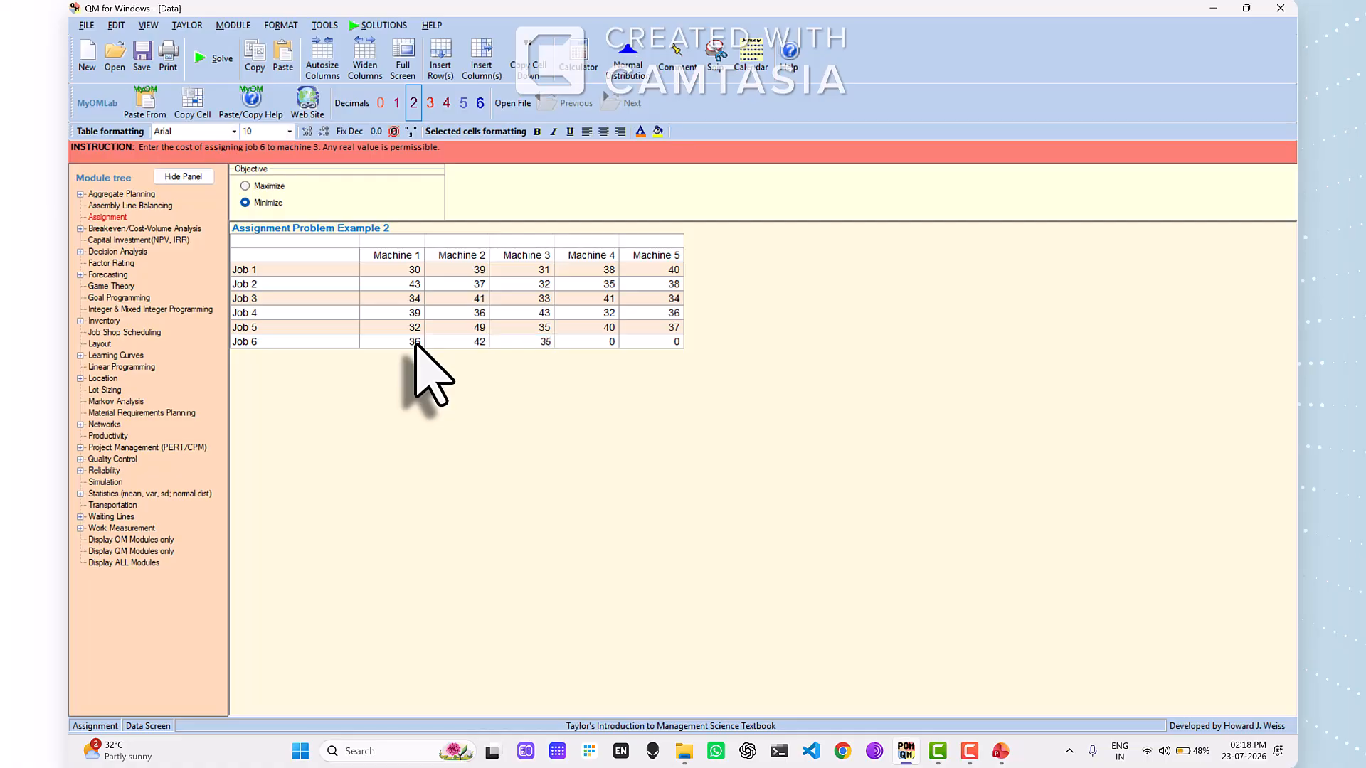
- Enter Job 6's costs for Machines 4 and 5 from the PowerPoint slide as 44 and 42, and solve the assignment problem
key(alt+Tab)
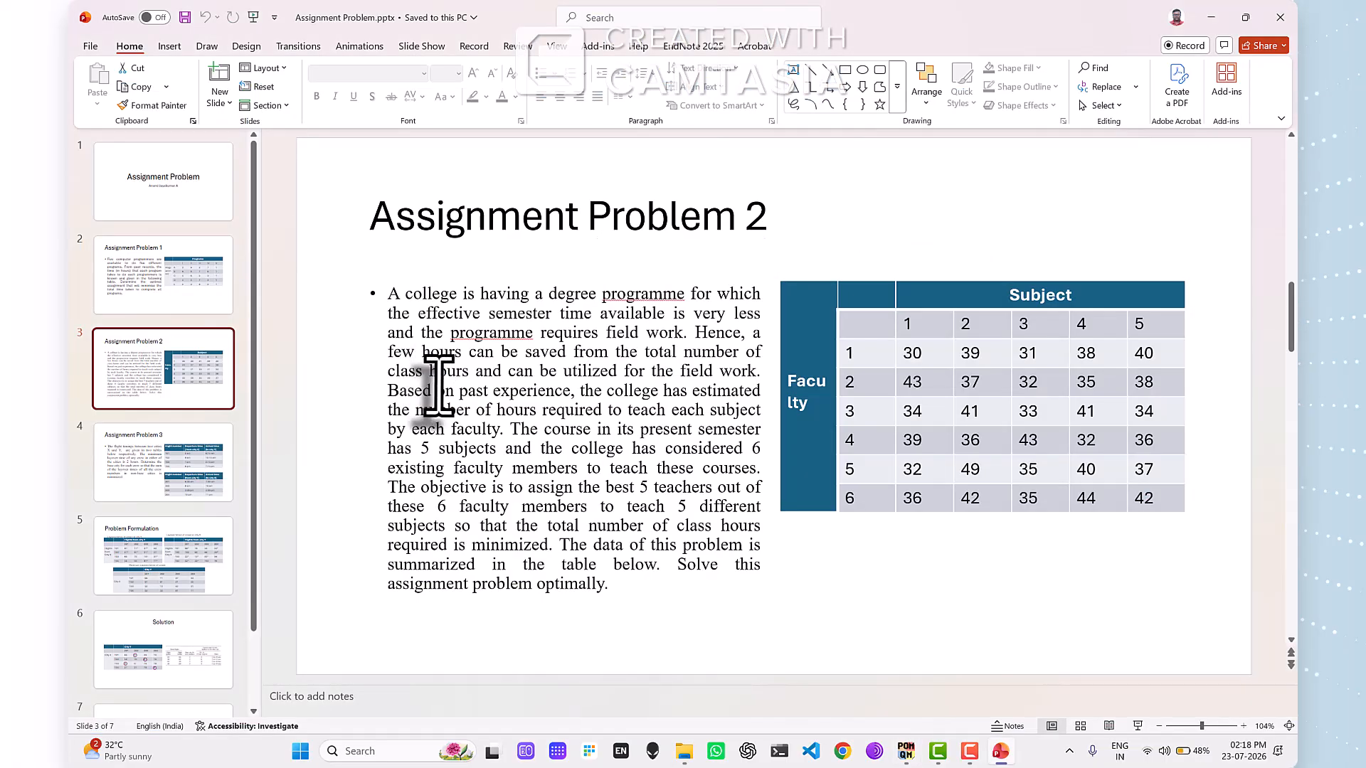
key(alt+Tab)
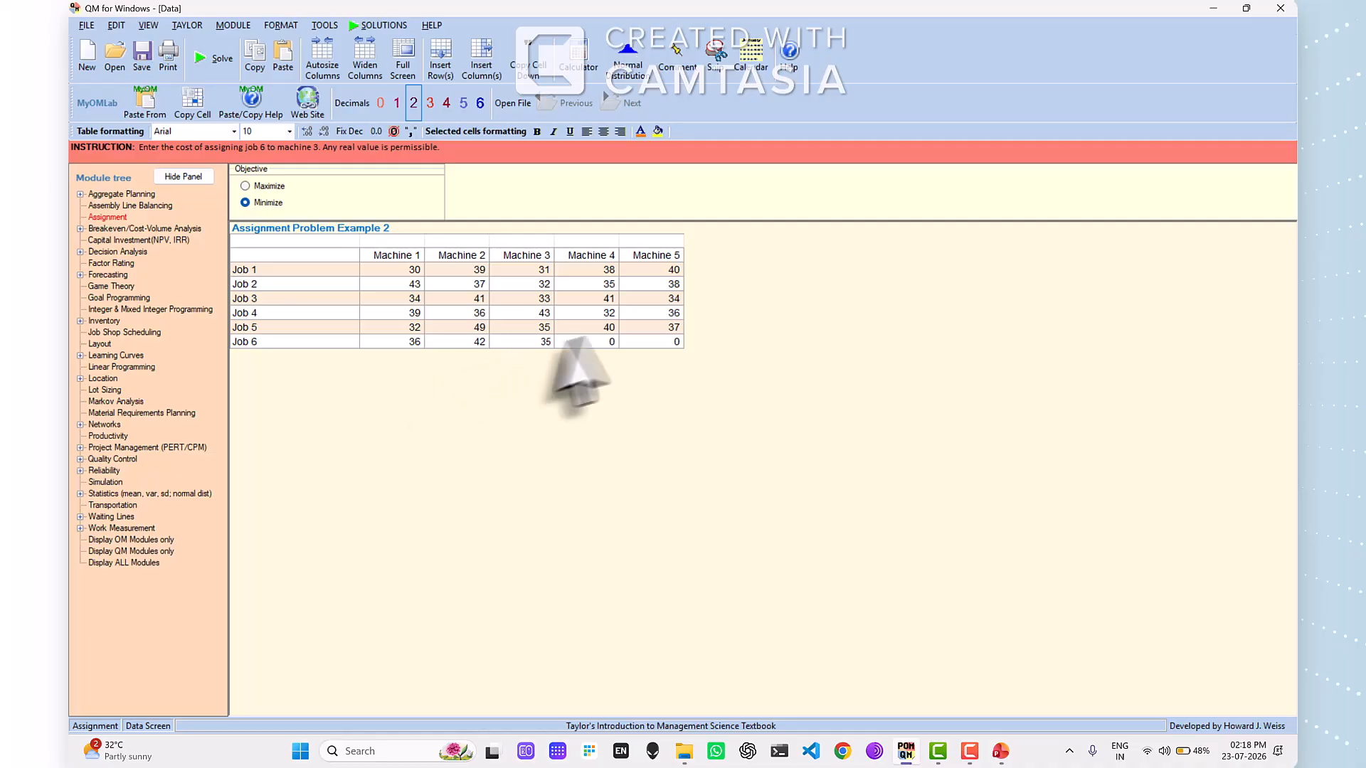
key(Tab)
text(44)
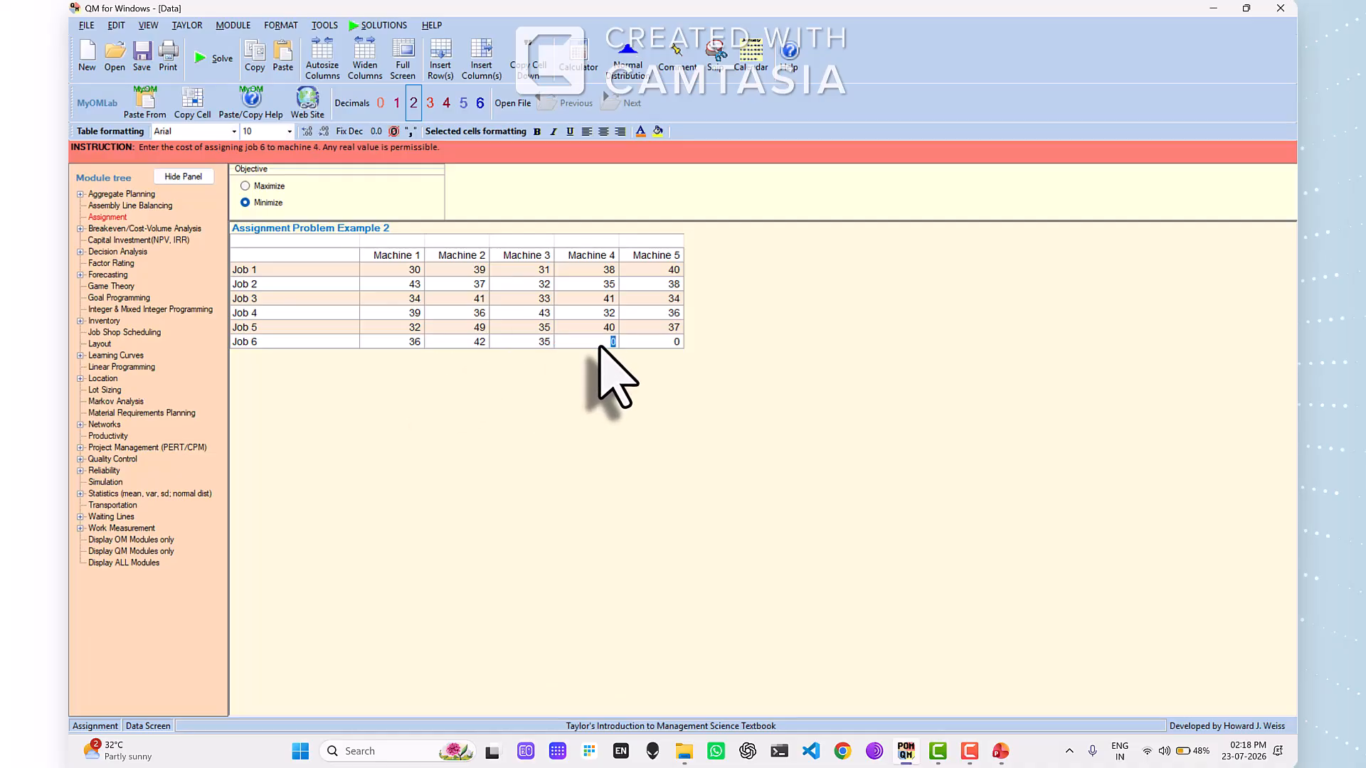
click(674, 345)
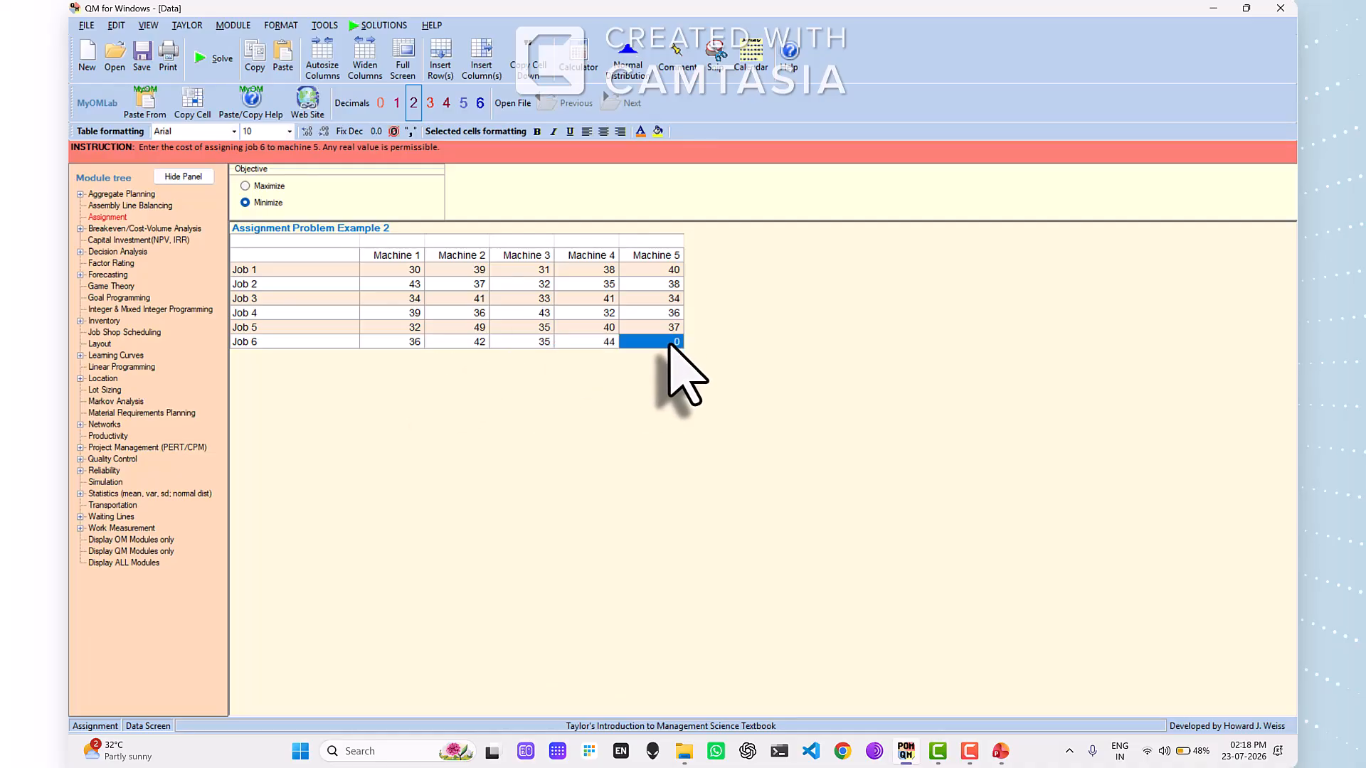
text(42)
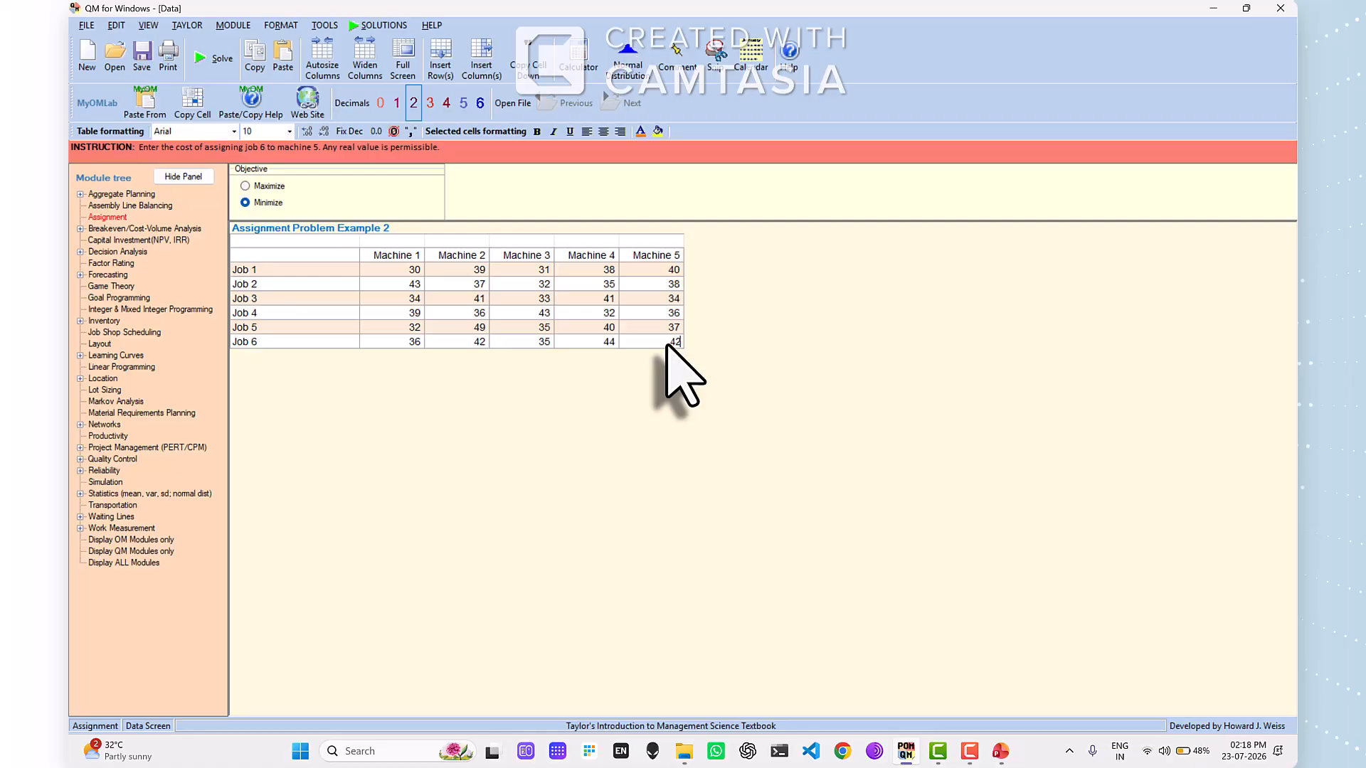
click(217, 61)
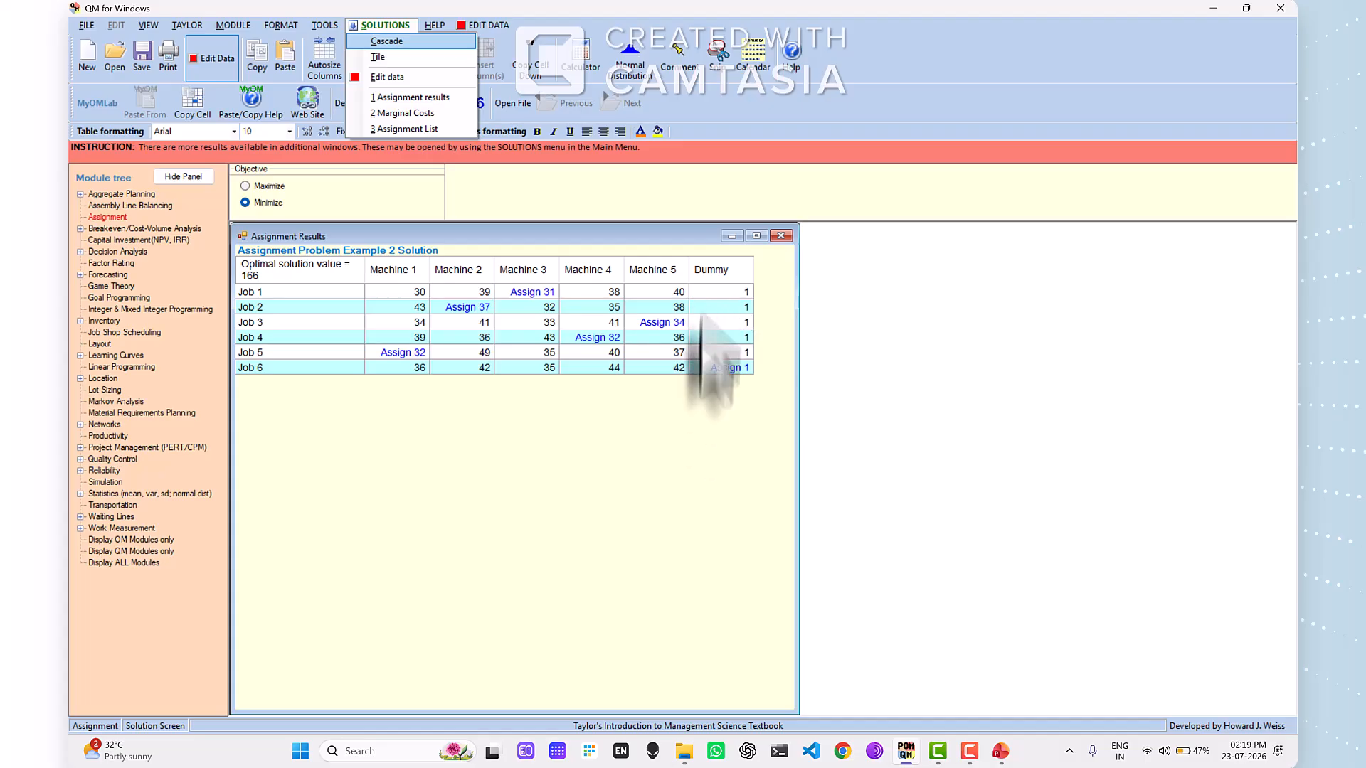
click(629, 534)
- Switch to the PowerPoint presentation and display the Assignment Problem 3 slide with the flight timings between cities X and Y
mouse_move(1003, 754)
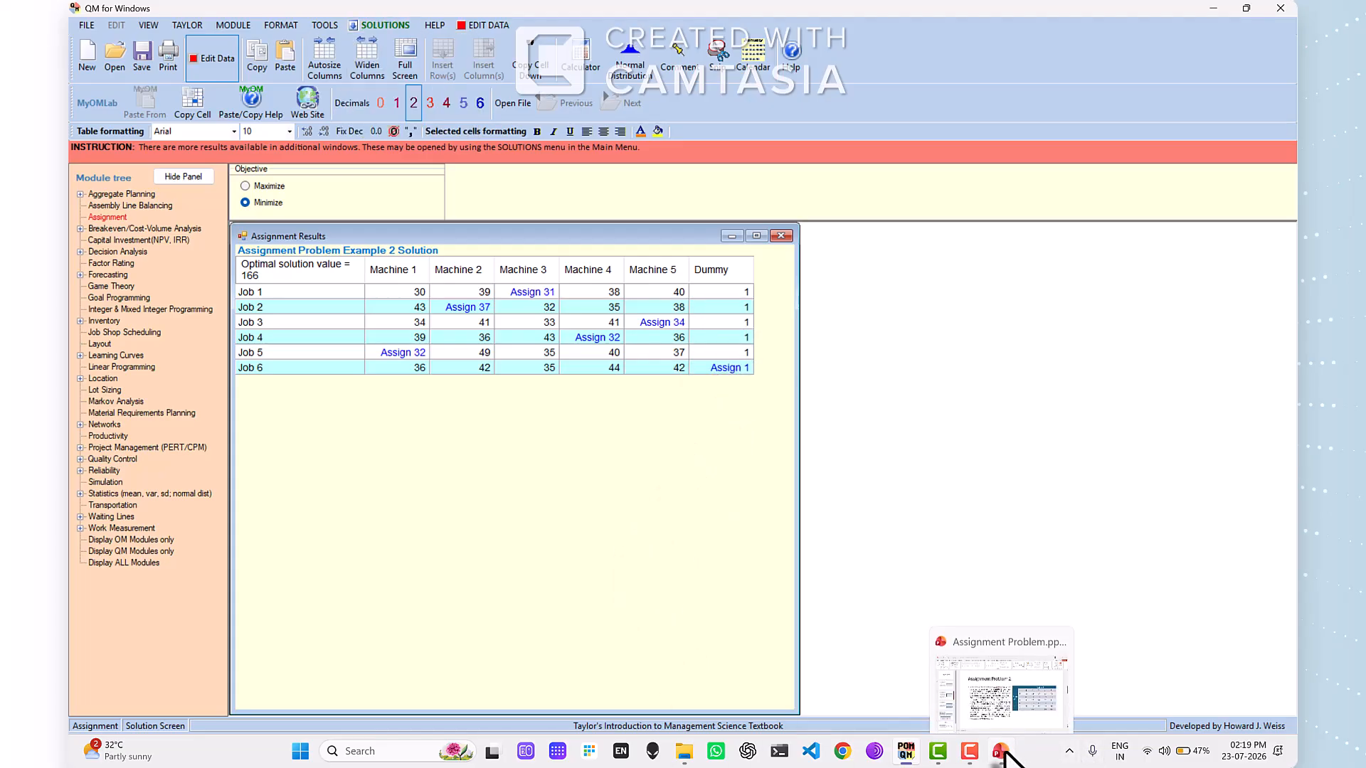
click(1003, 752)
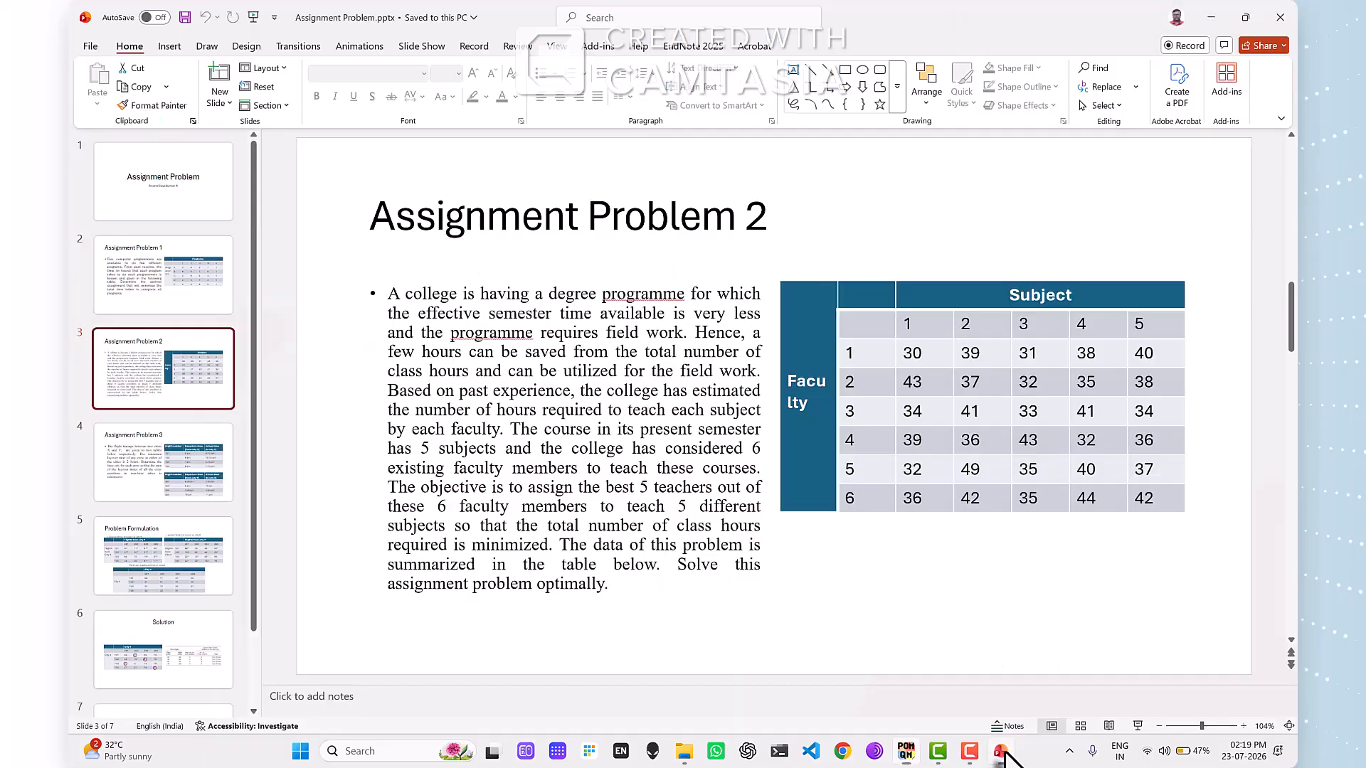
click(168, 482)
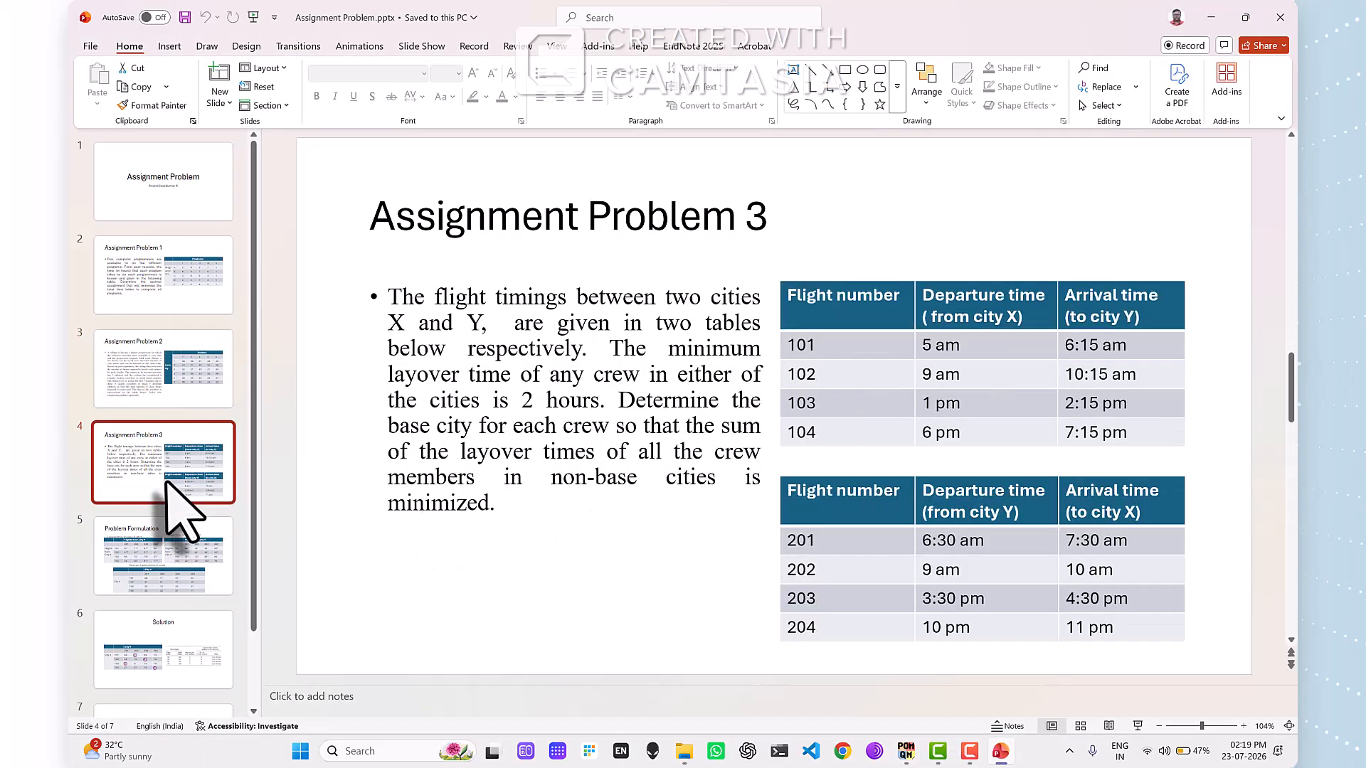